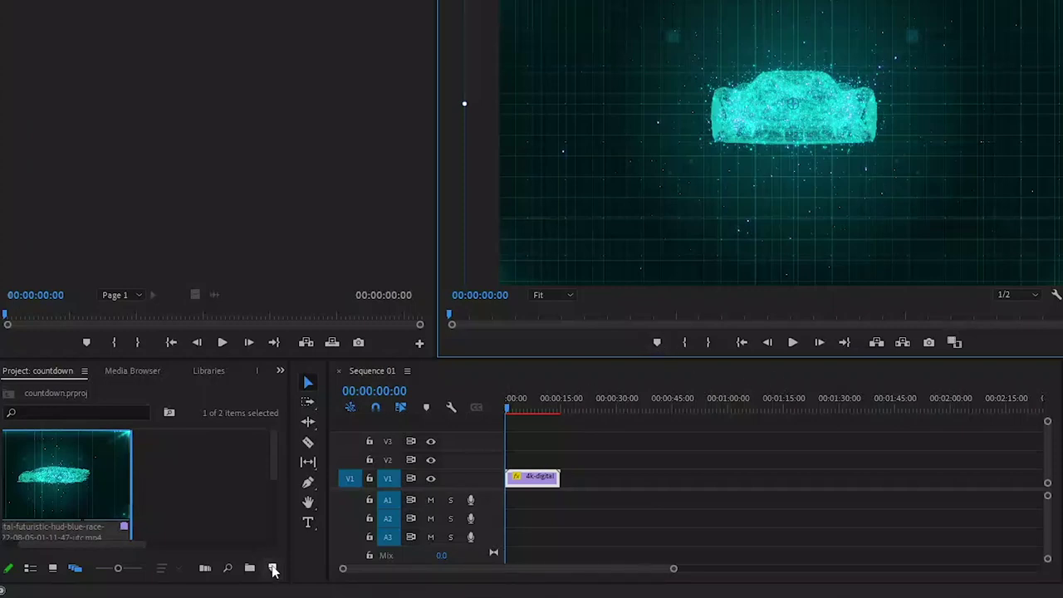
- Create a 1920×1080, 30.00 fps Transparent Video item and place it on track V2
click(273, 568)
click(278, 550)
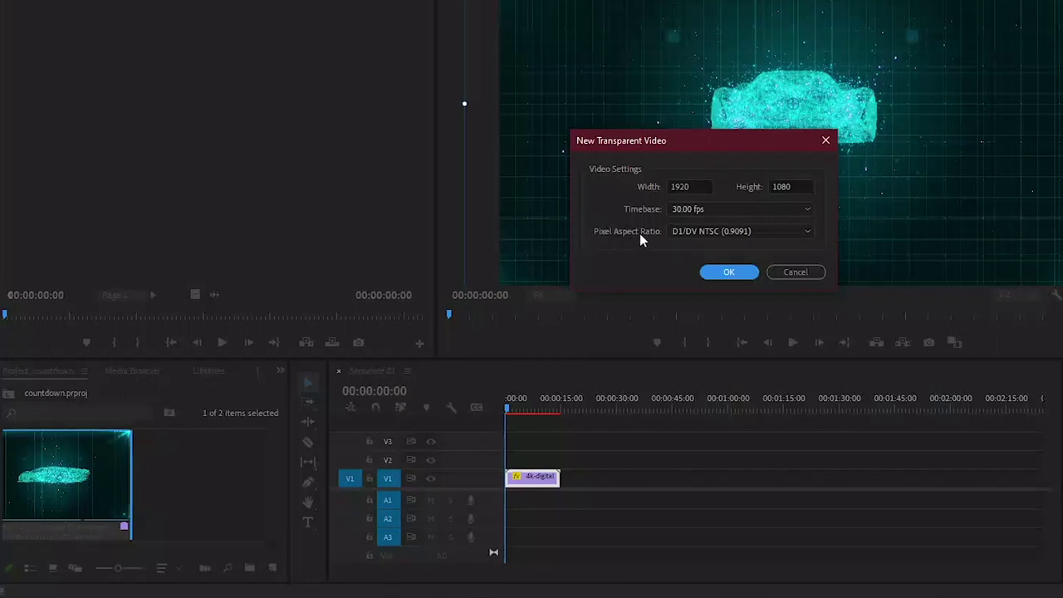
click(759, 208)
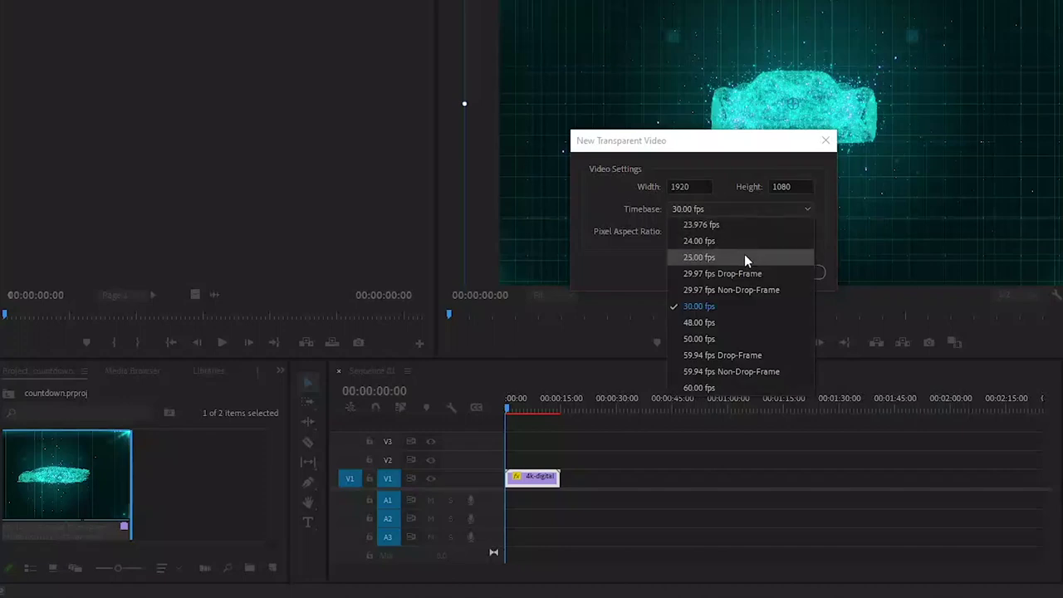
click(719, 313)
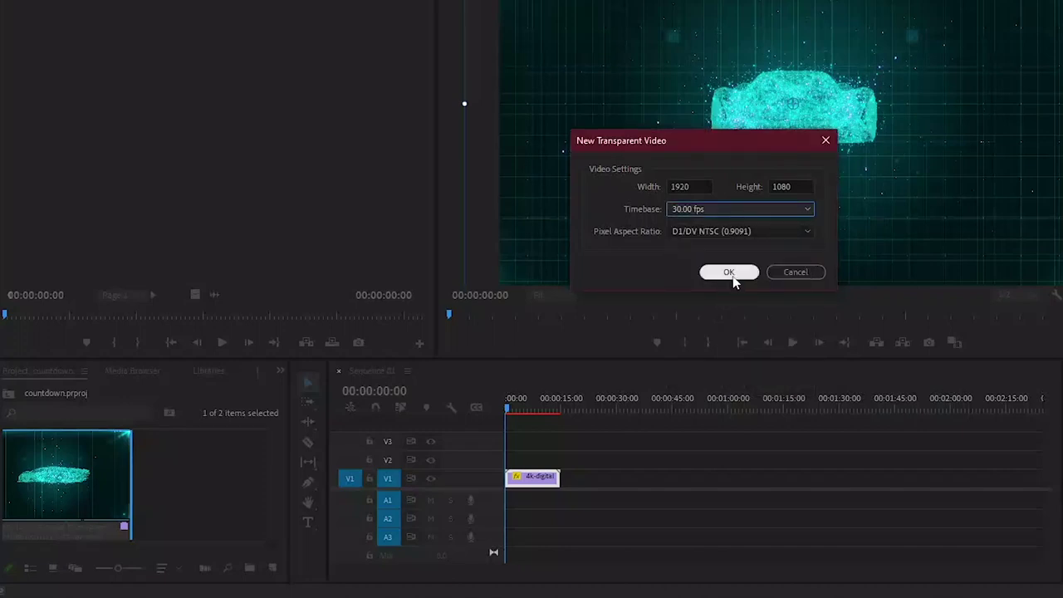
click(729, 274)
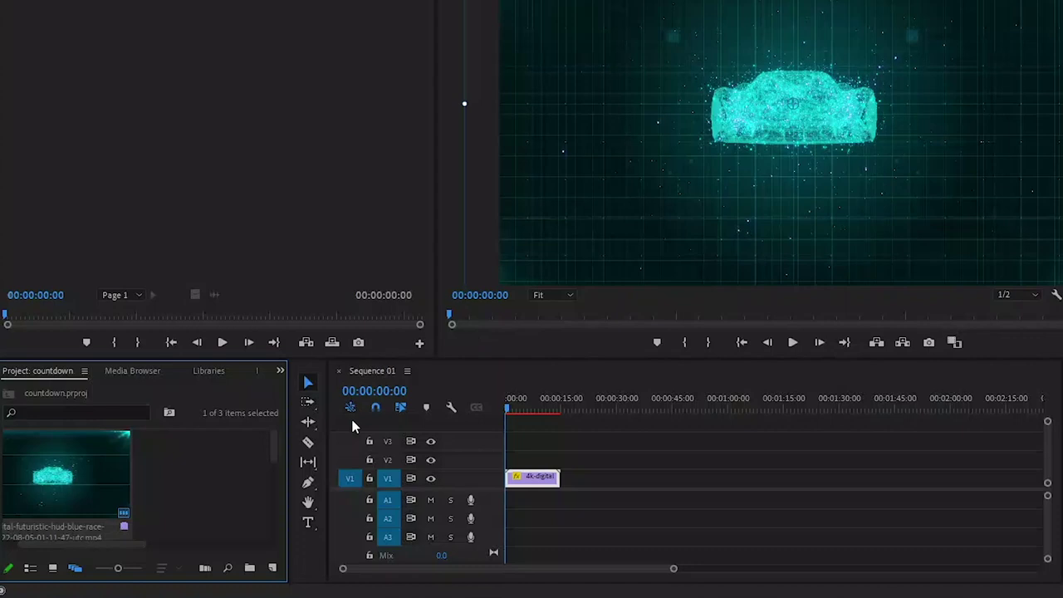
scroll(133, 499, down, 2)
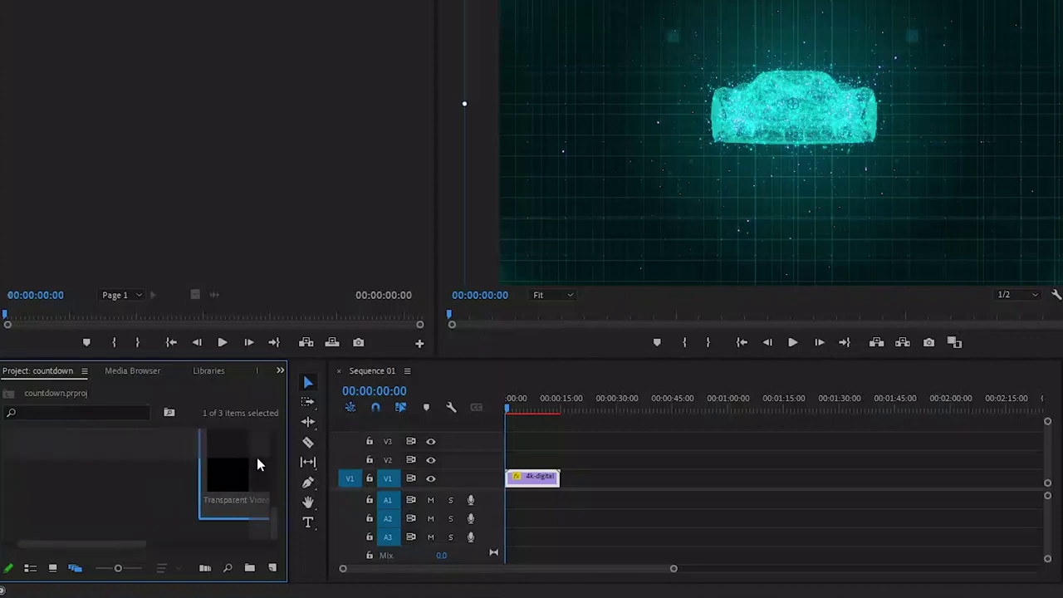
drag(258, 465, 561, 459)
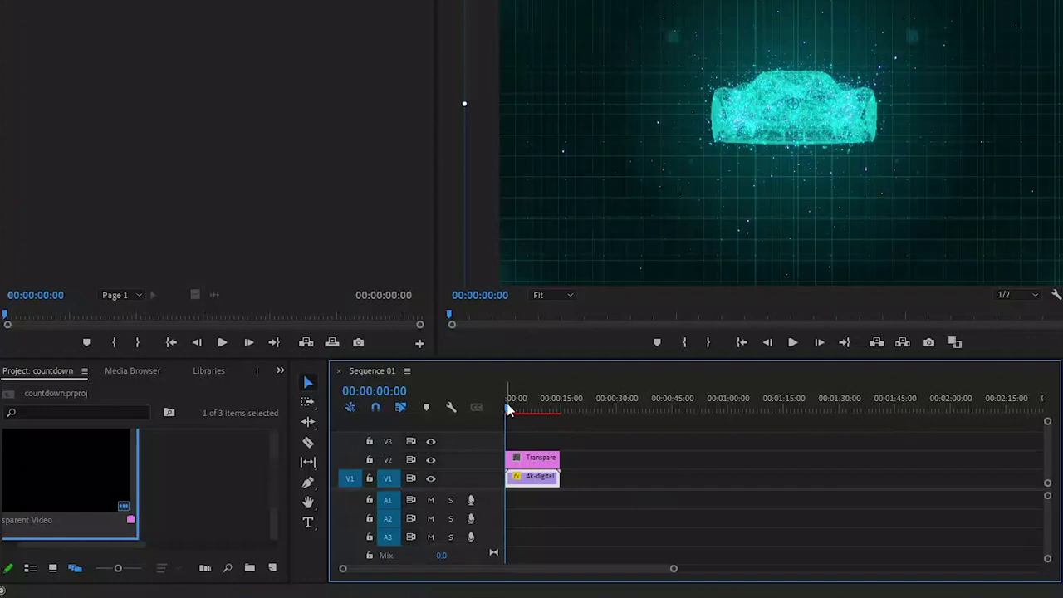
- Apply the Timecode effect from the Effects panel to the transparent V2 clip
click(280, 371)
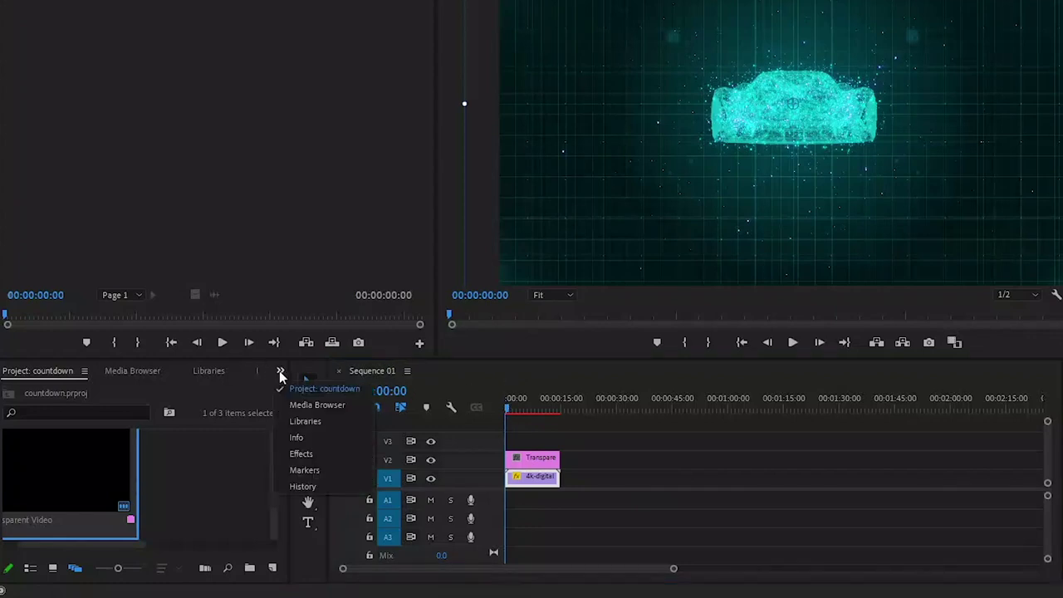
click(302, 454)
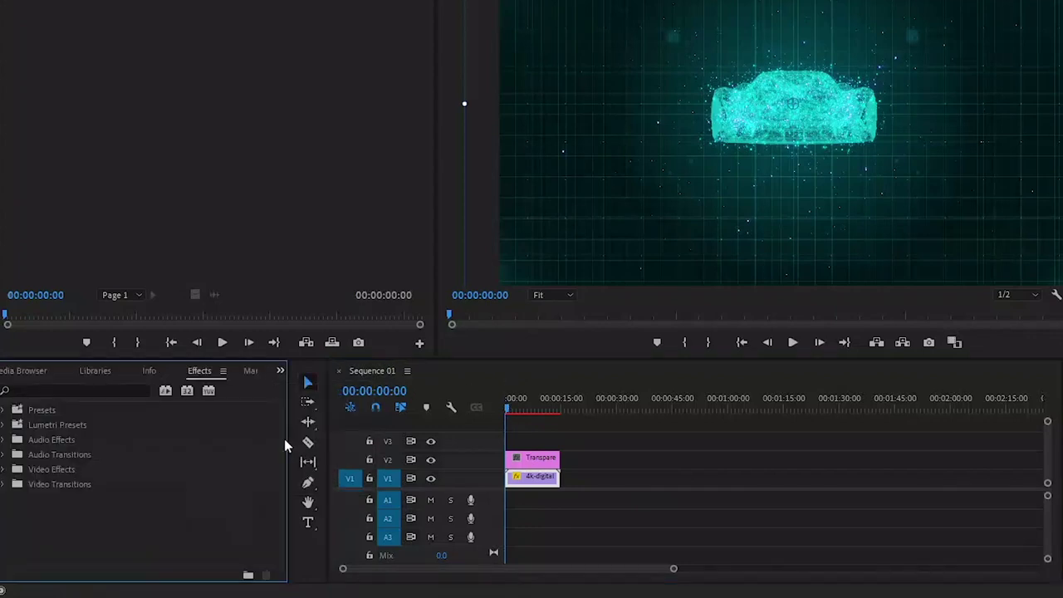
click(137, 389)
text(tim)
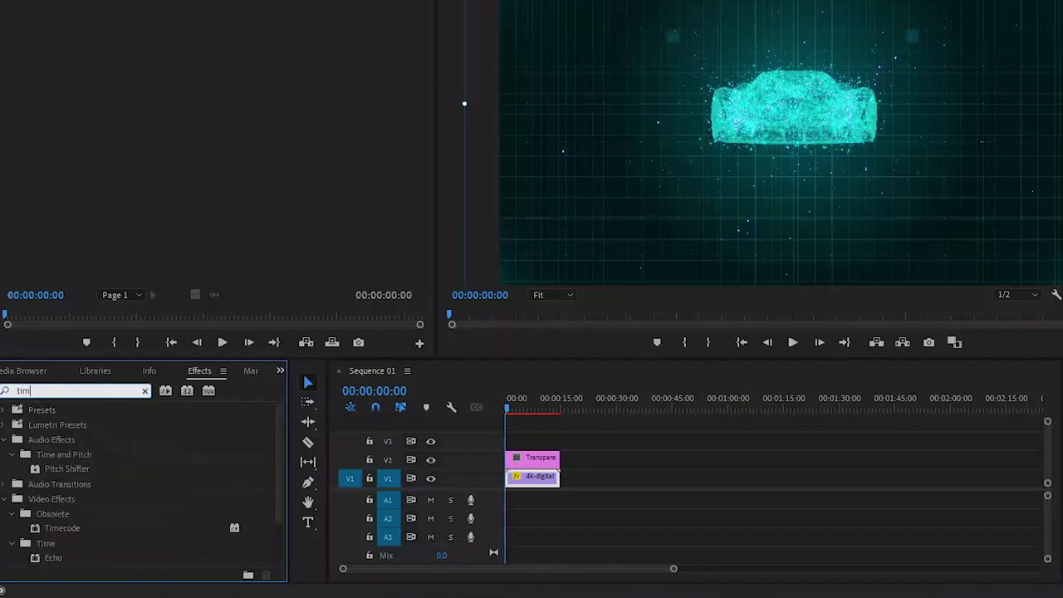
text(eco)
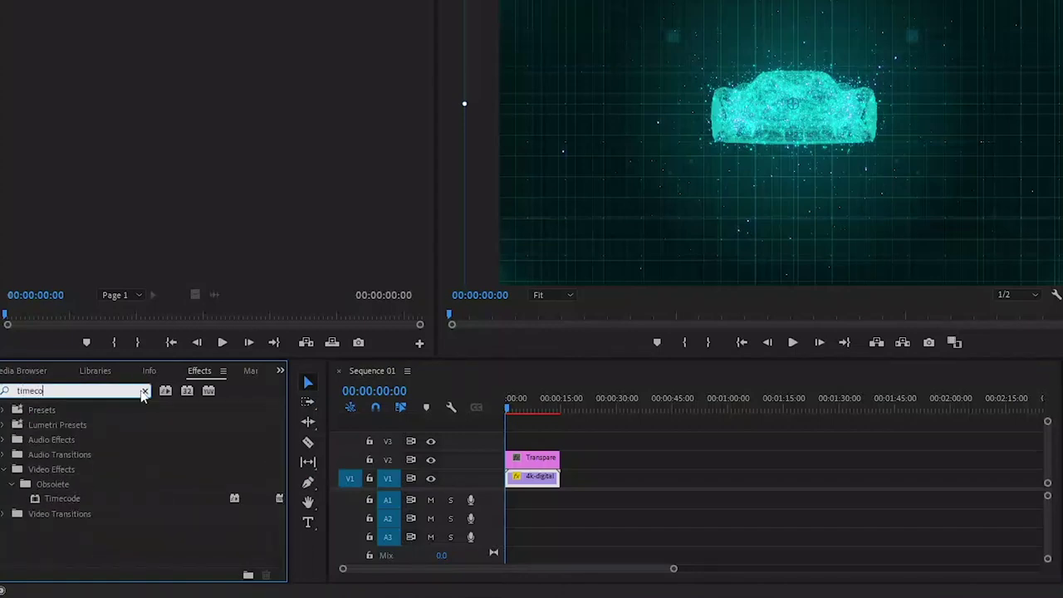
text(de)
drag(65, 501, 529, 463)
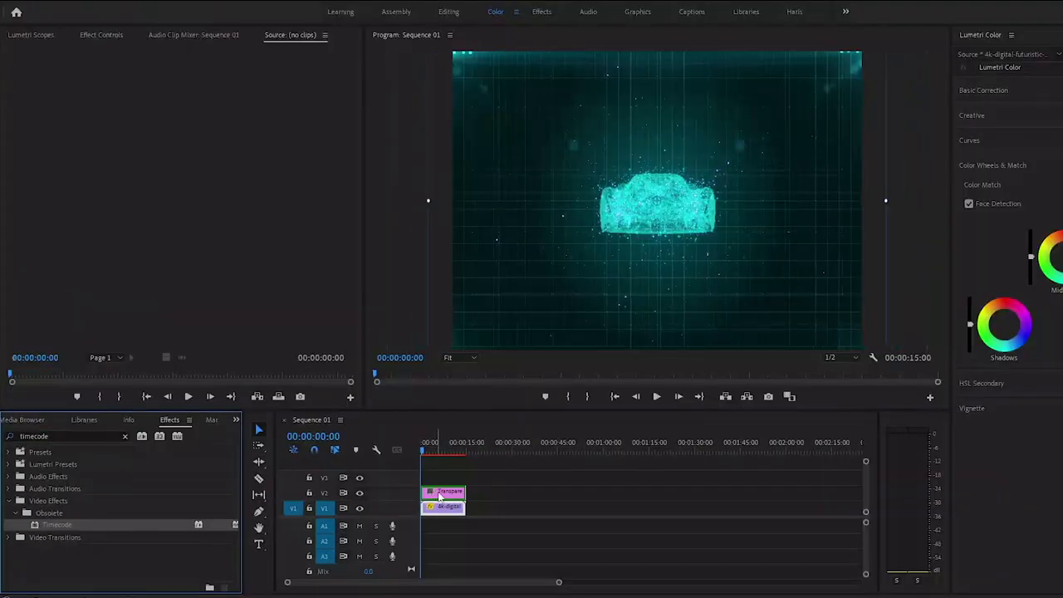
drag(439, 494, 441, 496)
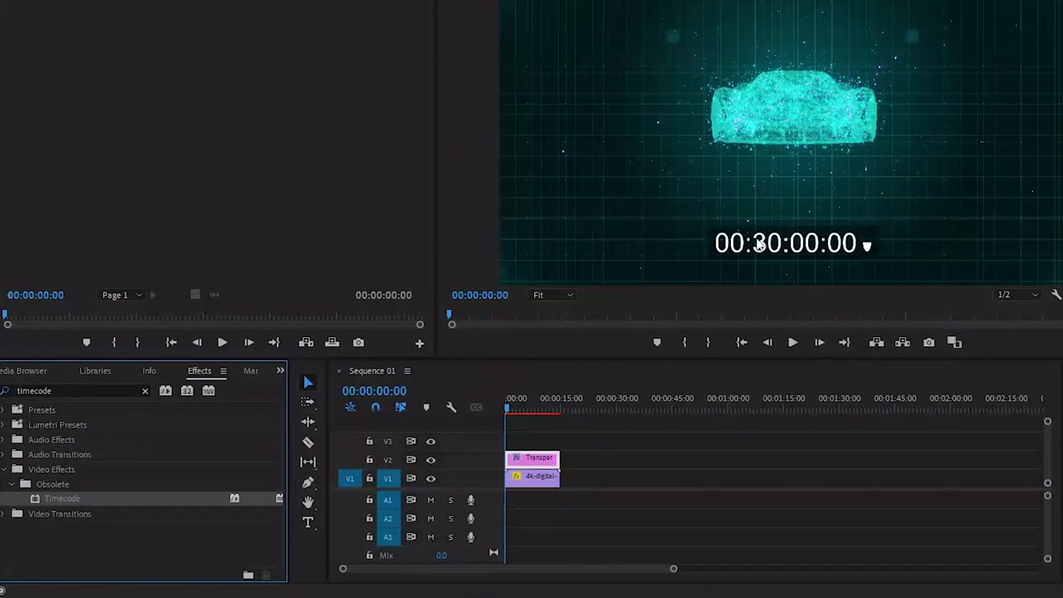
- Turn off the timecode's Field Symbol and fade its background box to 0% opacity
click(585, 388)
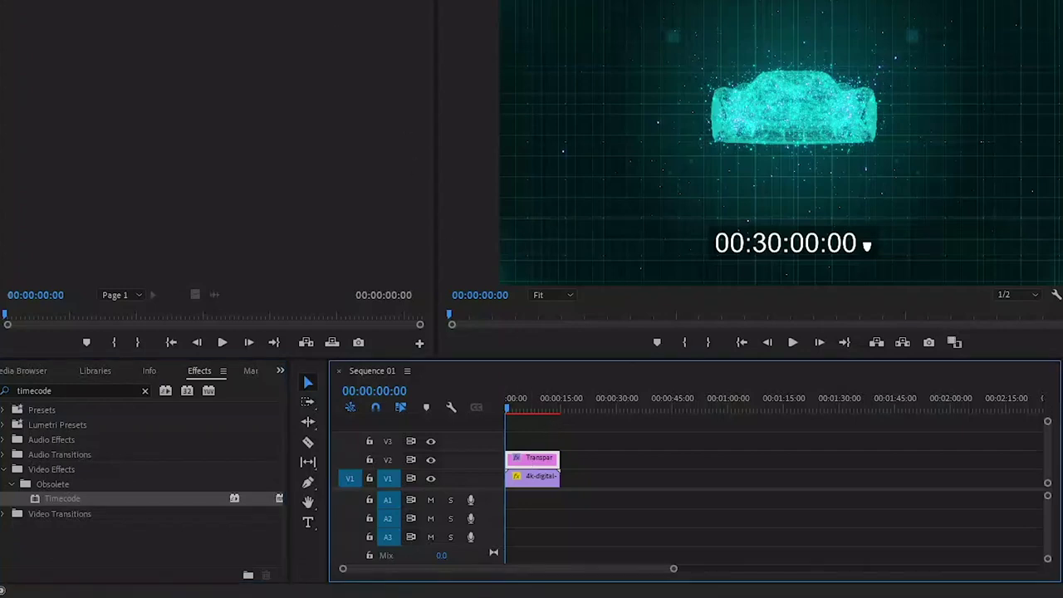
key(shift+5)
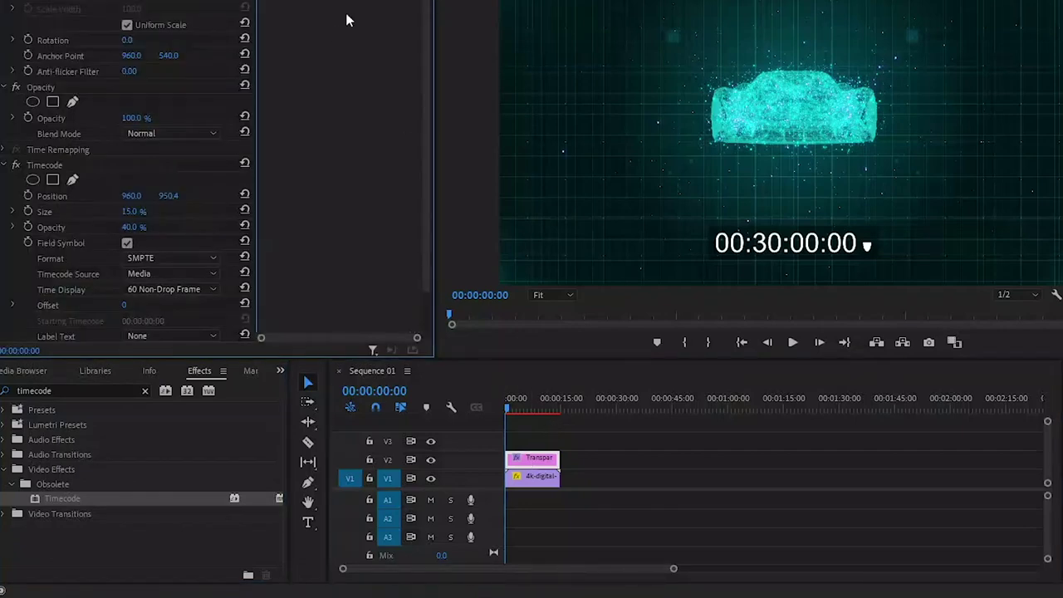
scroll(428, 141, down, 3)
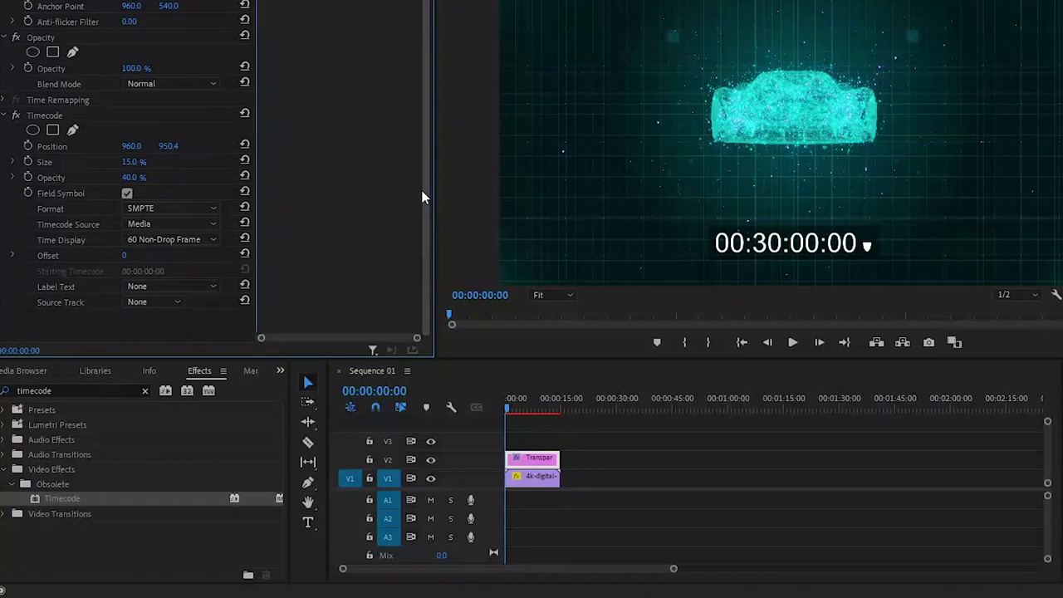
click(126, 194)
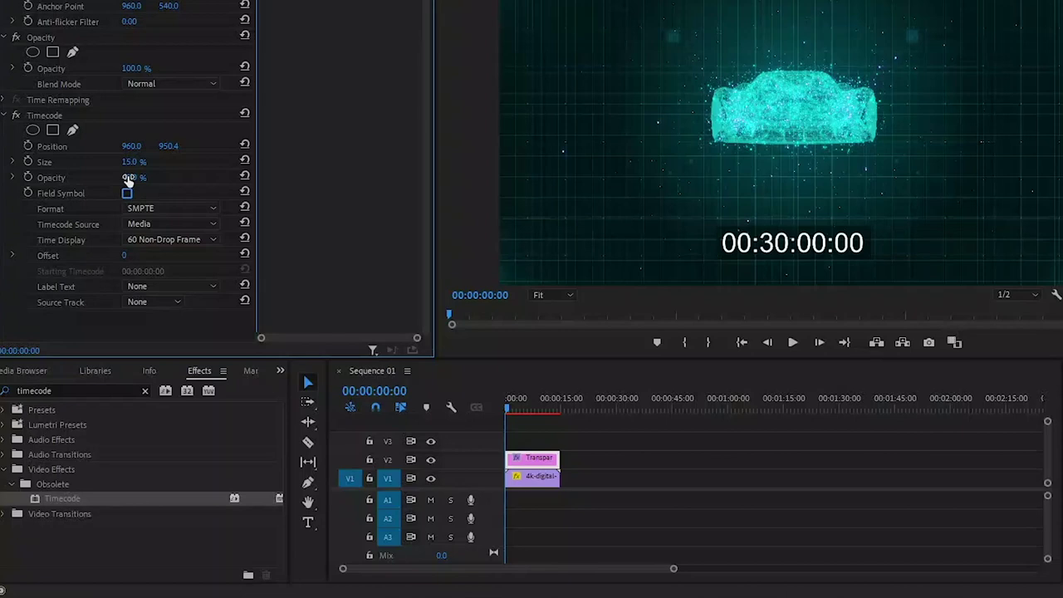
mouse_move(127, 177)
mouse_down()
mouse_move(101, 177)
mouse_move(162, 166)
mouse_move(137, 161)
mouse_up()
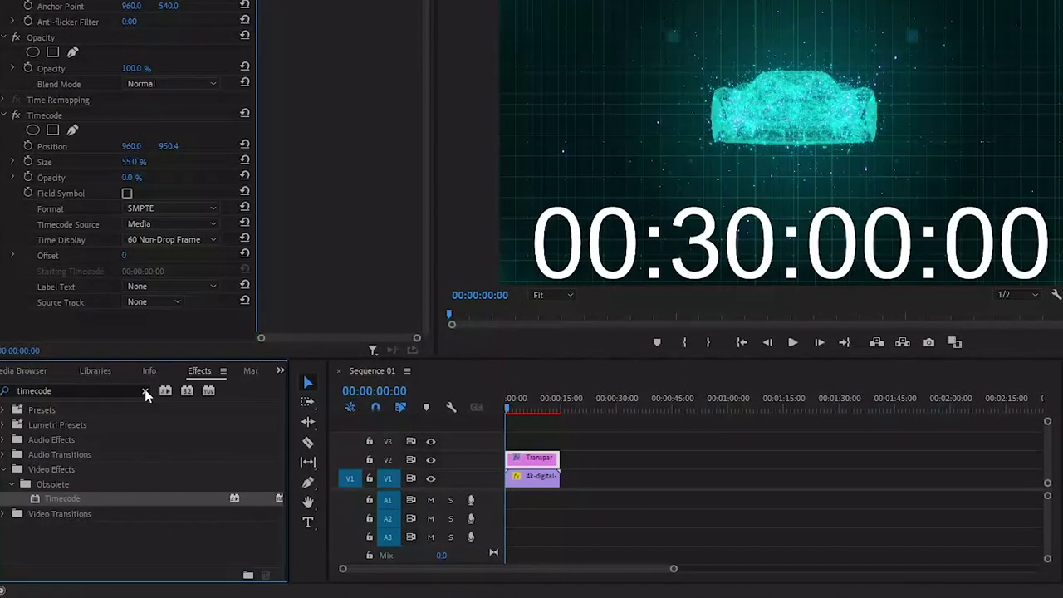
- Apply the Crop effect to the V2 timecode clip
click(144, 390)
text(crop)
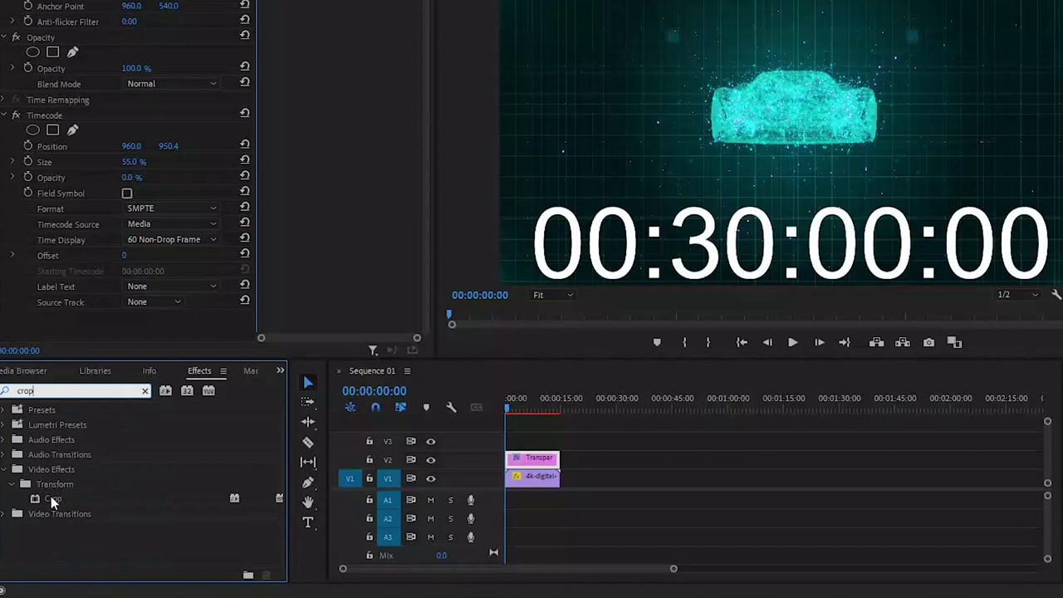
drag(50, 498, 533, 463)
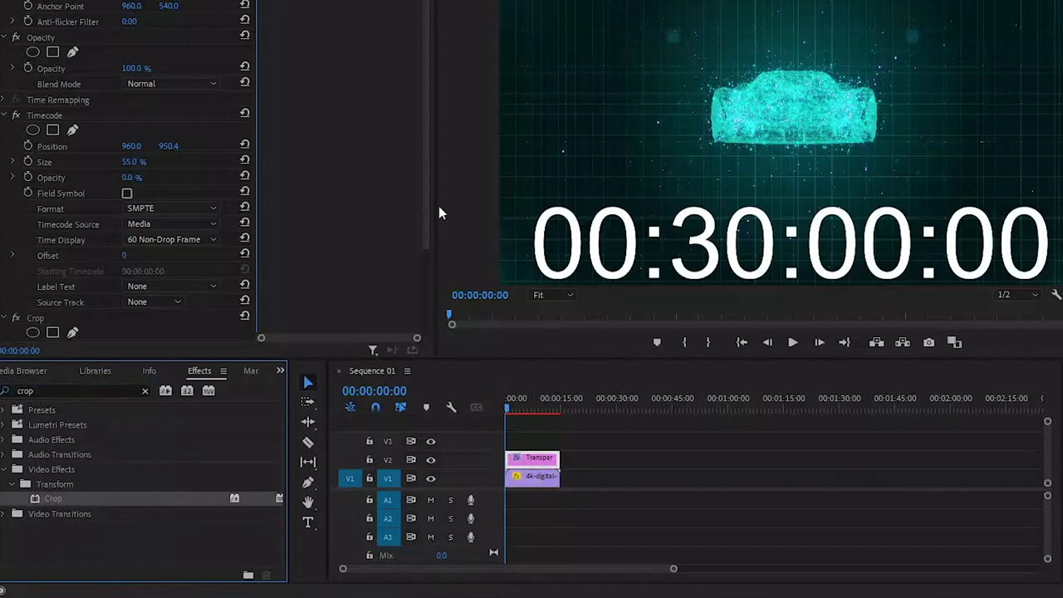
drag(424, 197, 408, 268)
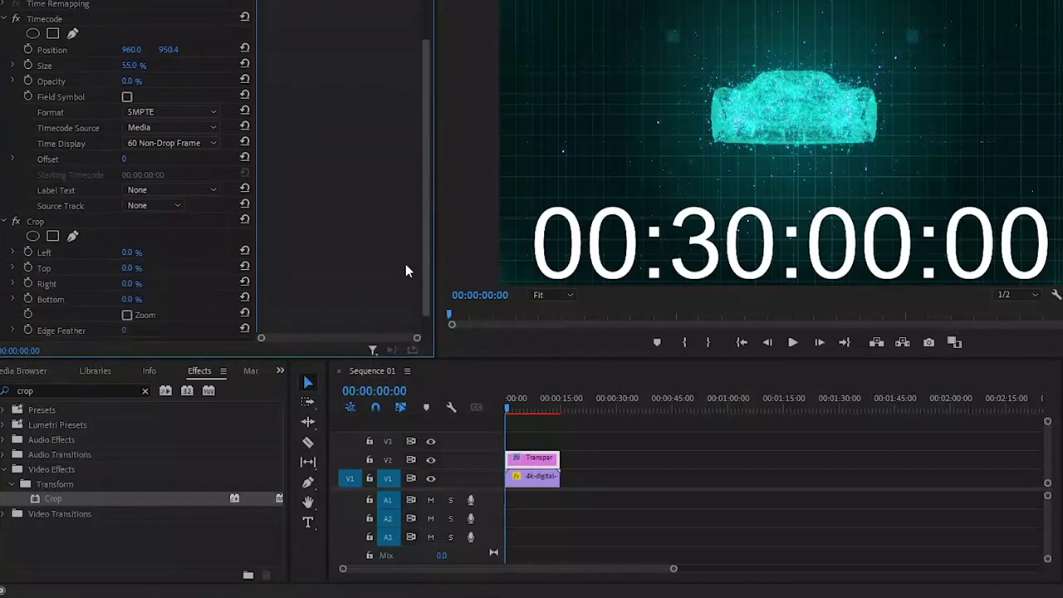
- Crop about 28.5% left and 28% right so only 30:00 shows, then move it up
click(173, 220)
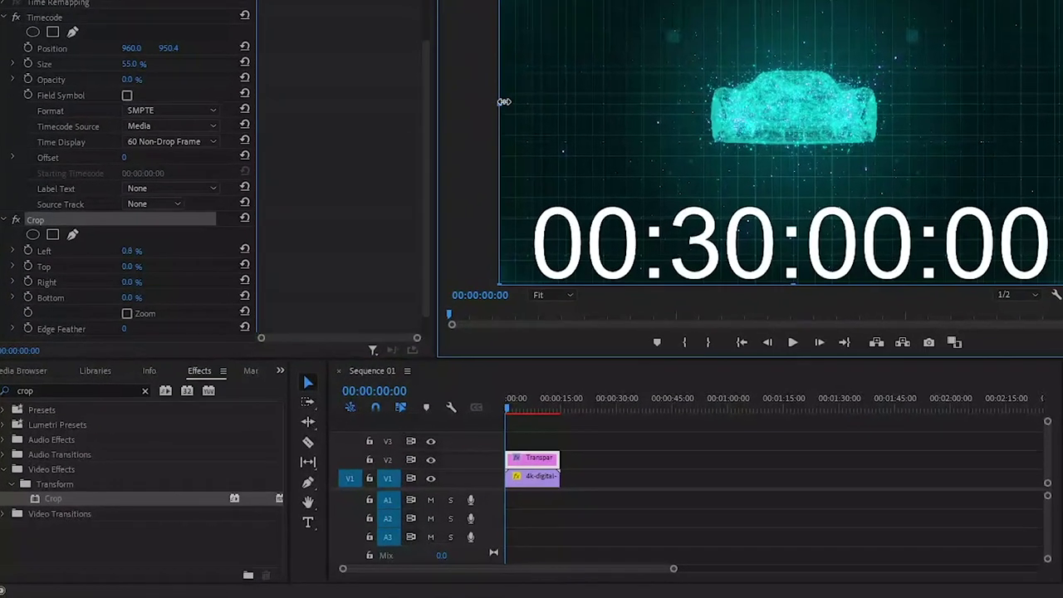
drag(416, 199, 507, 215)
drag(611, 122, 628, 121)
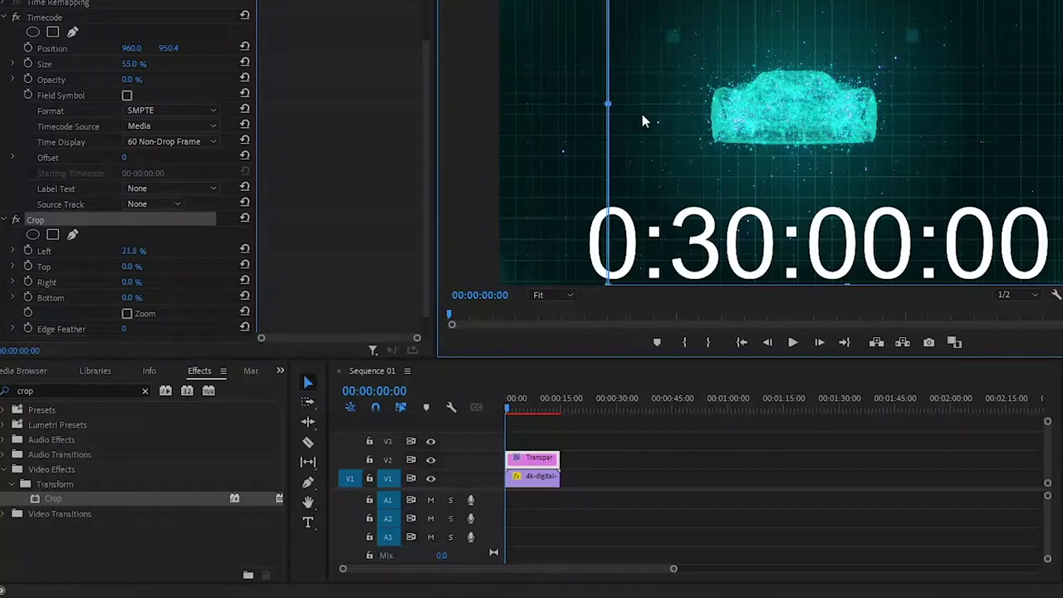
drag(642, 114, 701, 114)
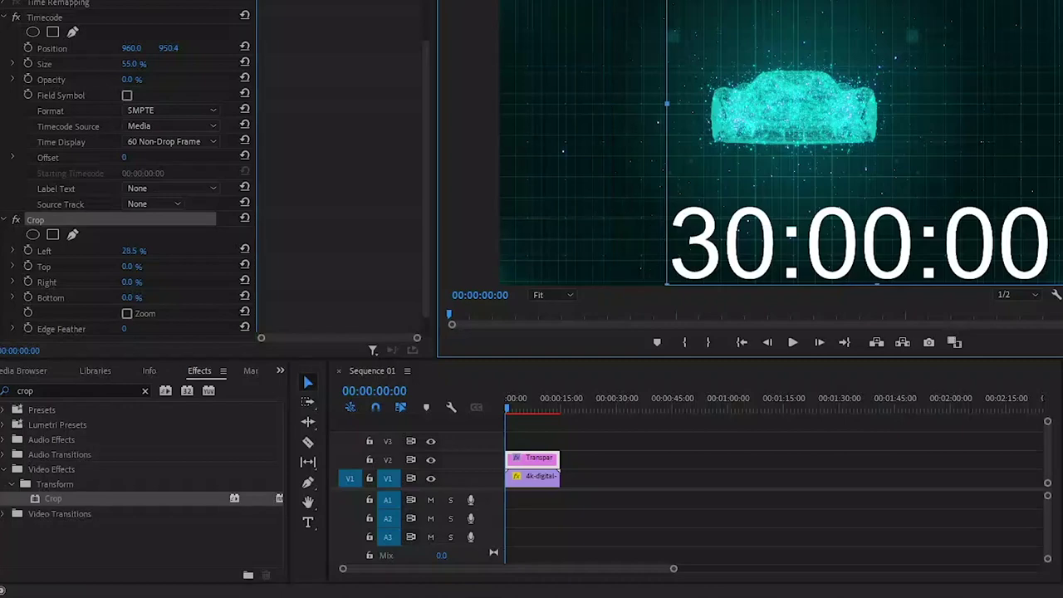
drag(1007, 116, 924, 124)
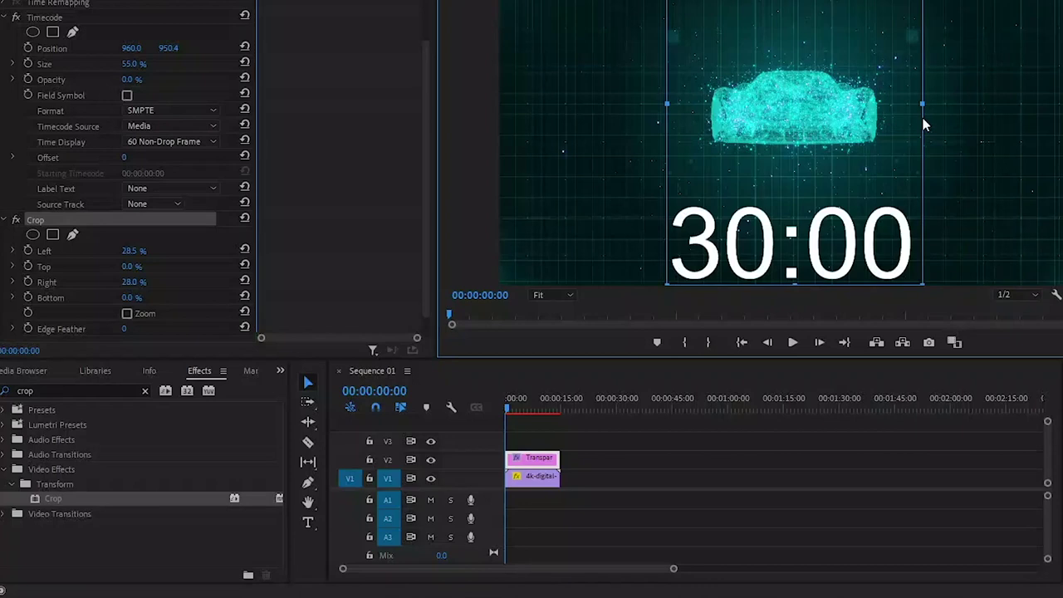
drag(428, 139, 422, 39)
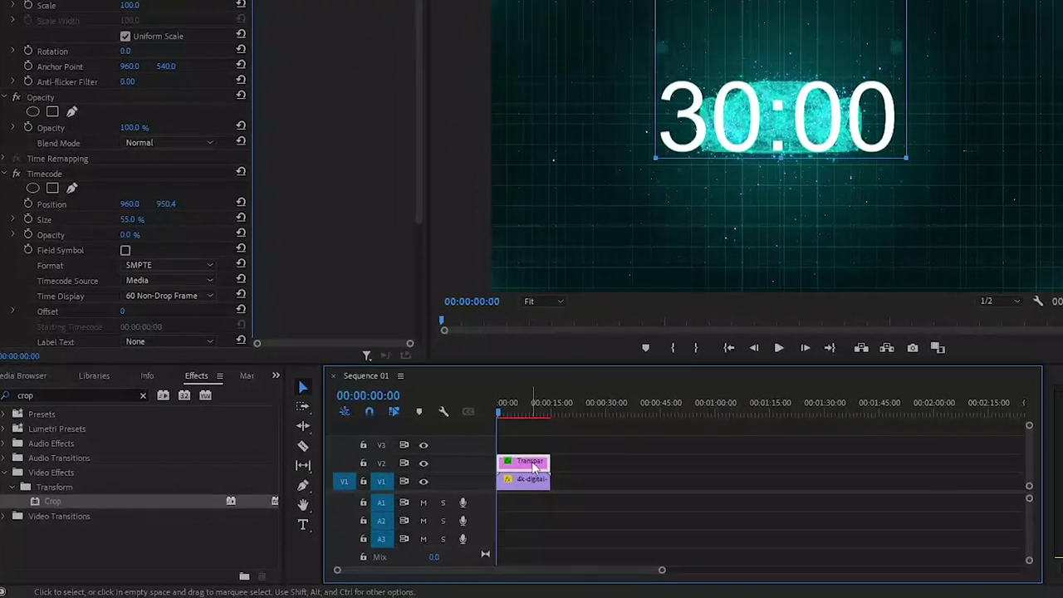
- Set the timecode clip's duration to 00:00:15:00 and nest it as Nested Sequence 01
right_click(452, 495)
click(592, 306)
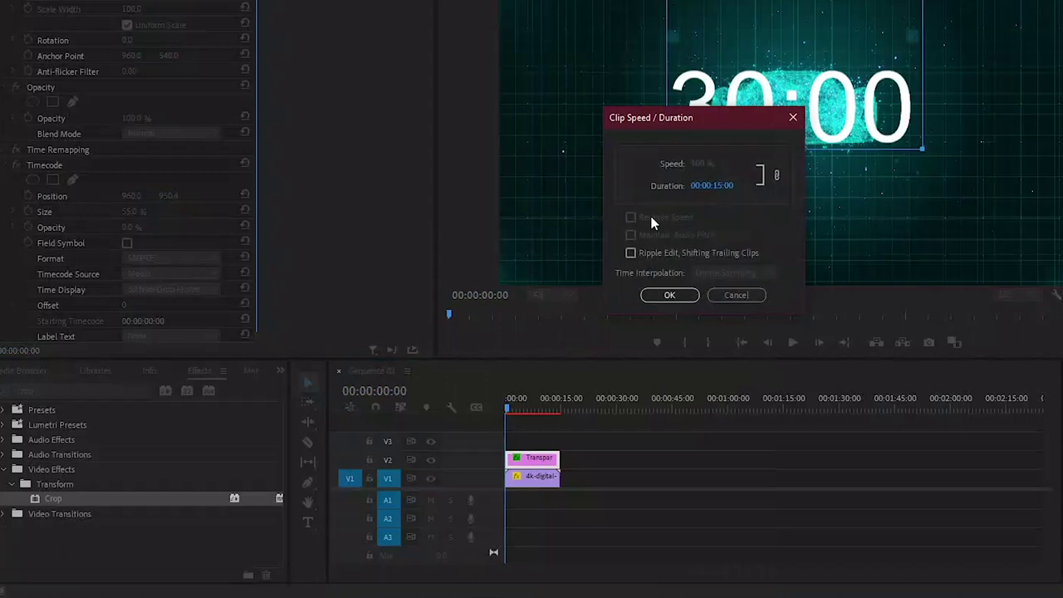
click(671, 296)
right_click(528, 462)
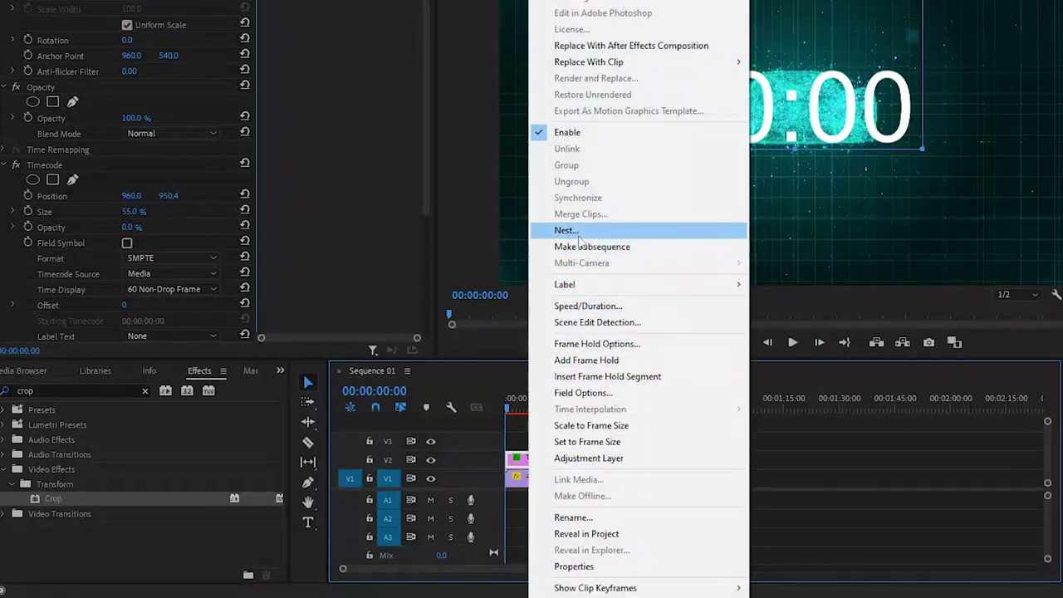
click(577, 232)
click(668, 234)
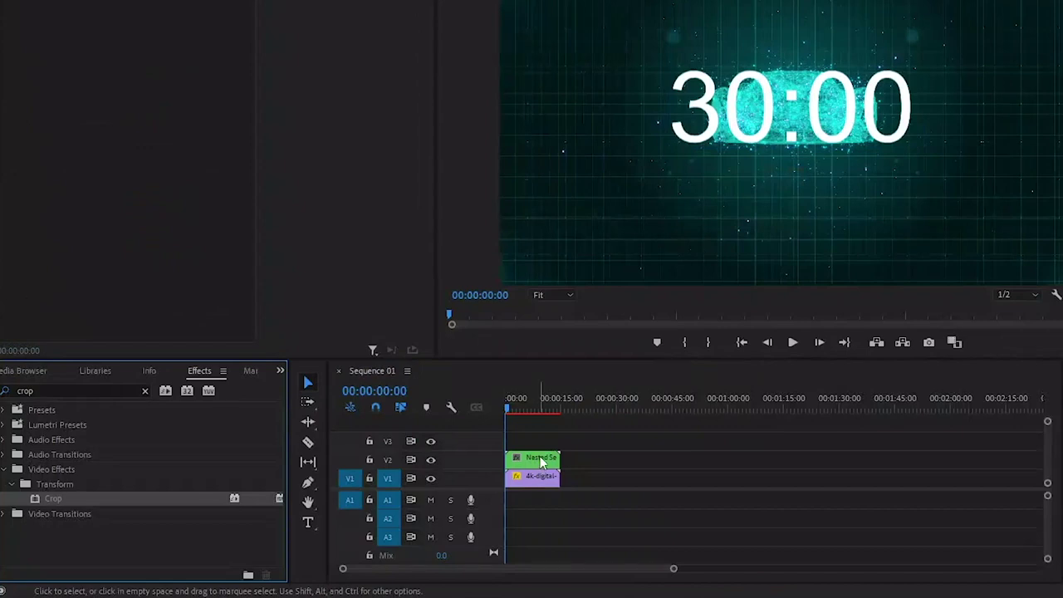
- Turn on Reverse Speed for the nested clip so the timer counts down
right_click(541, 462)
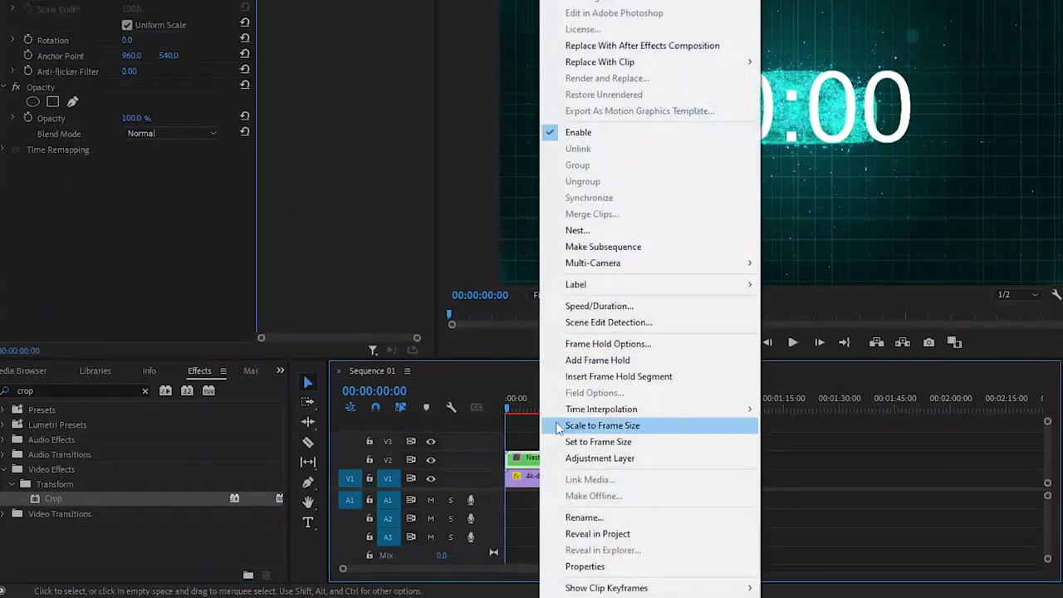
click(590, 308)
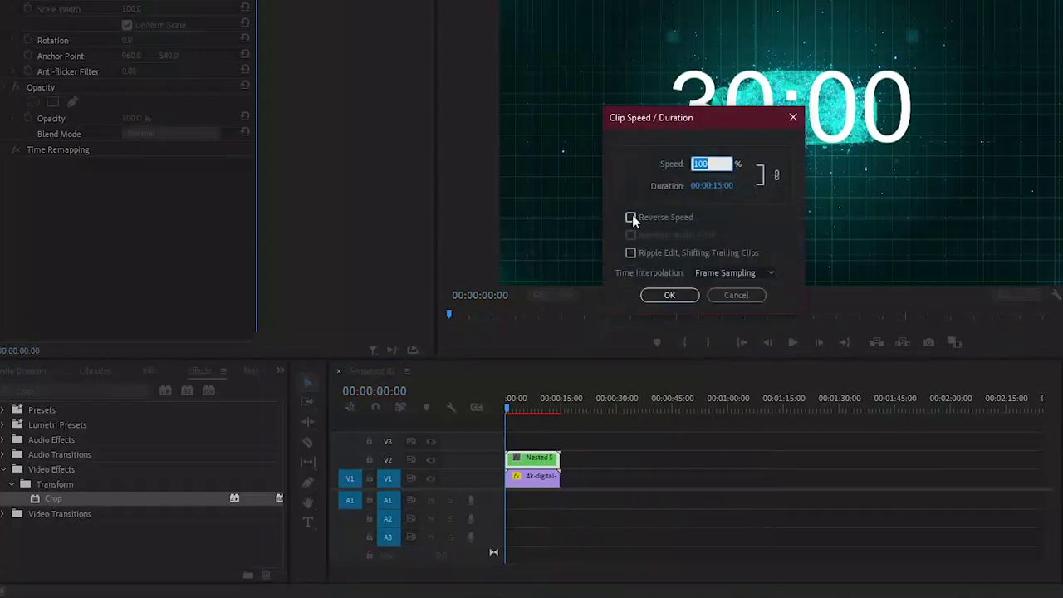
click(631, 217)
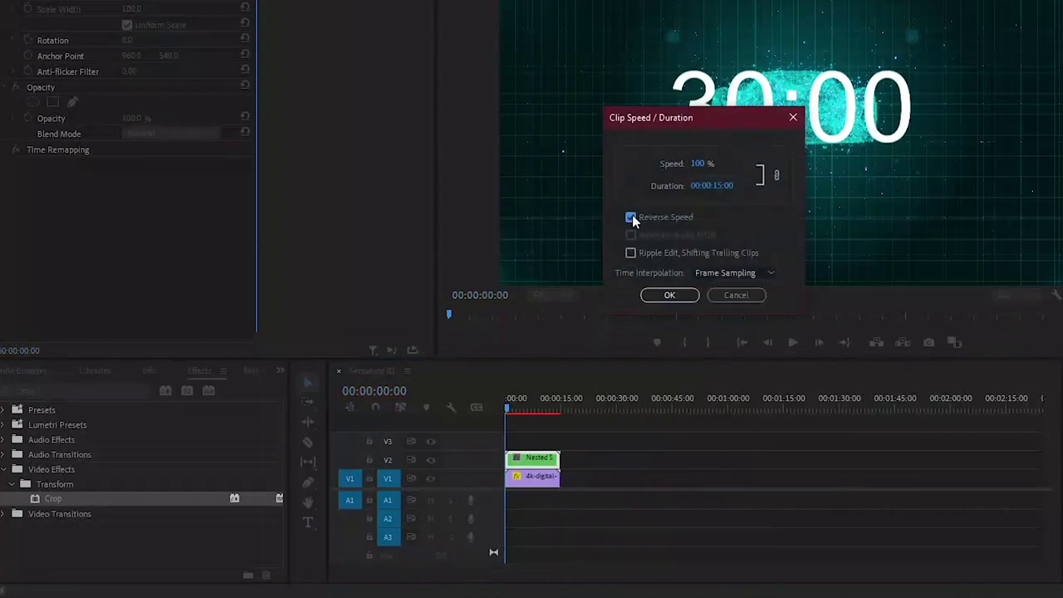
click(669, 296)
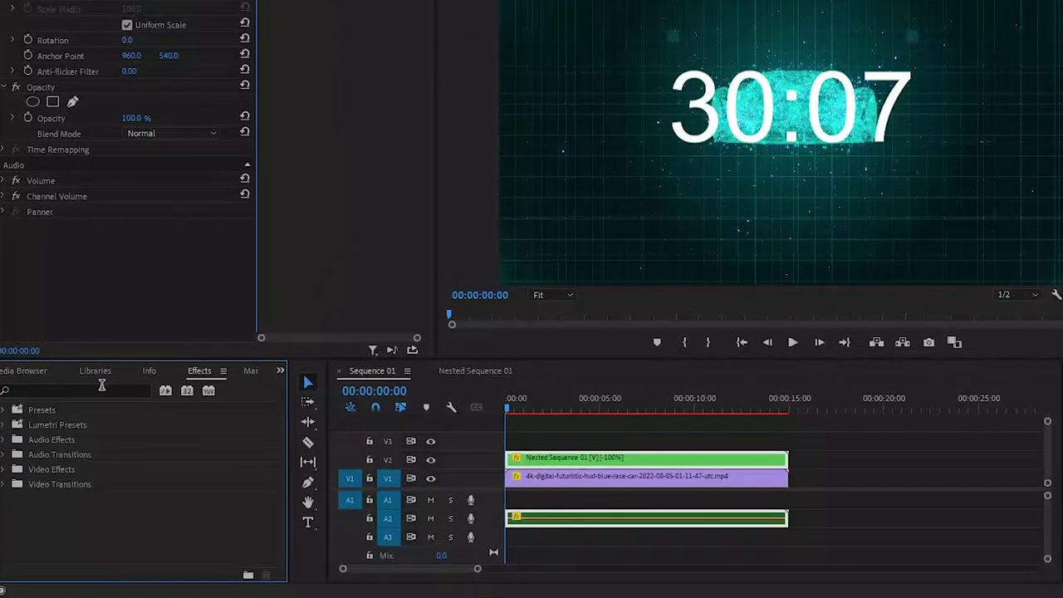
- Apply the Tint effect to the nested countdown clip
click(89, 433)
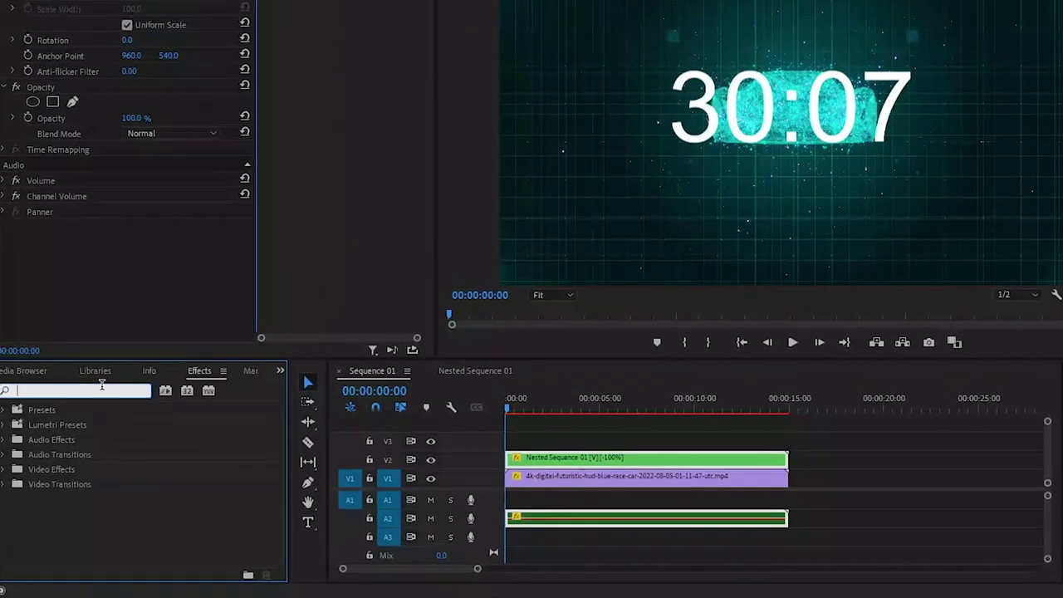
text(tint)
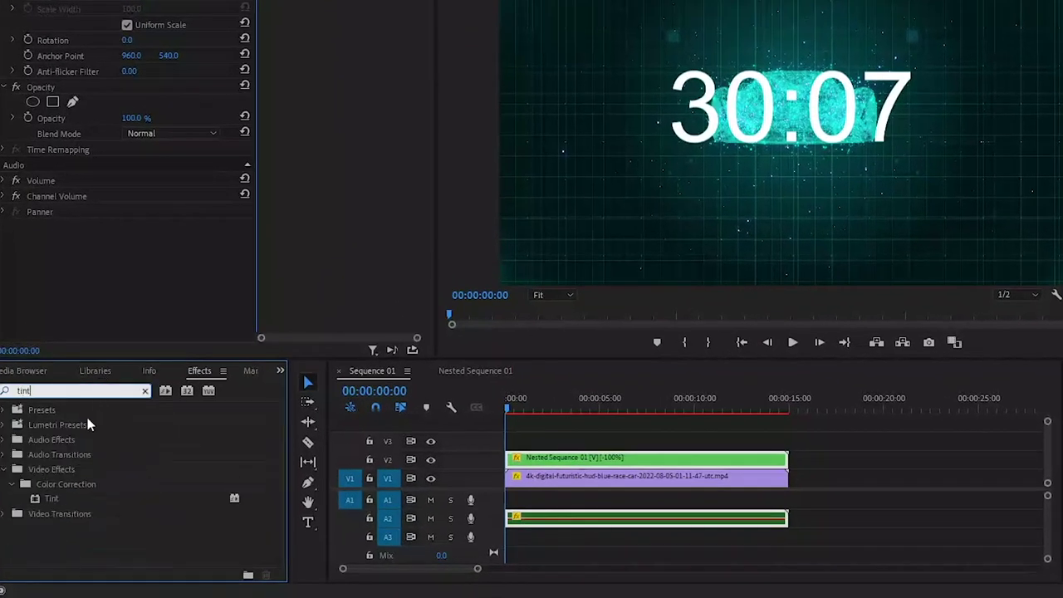
drag(48, 497, 521, 457)
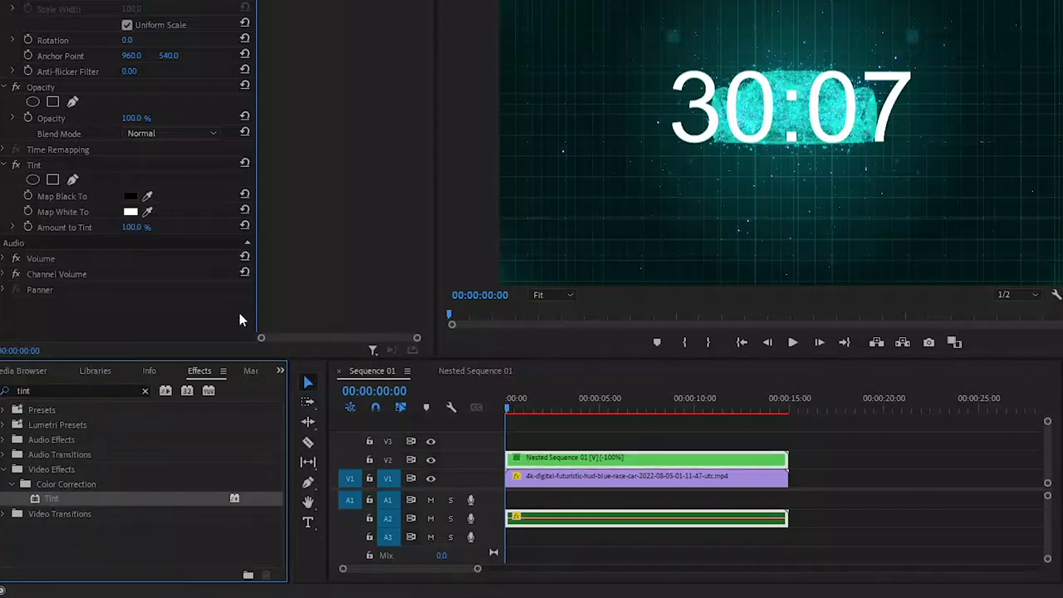
- Map black to white and map white to dark red 631212 in the Tint settings
click(146, 198)
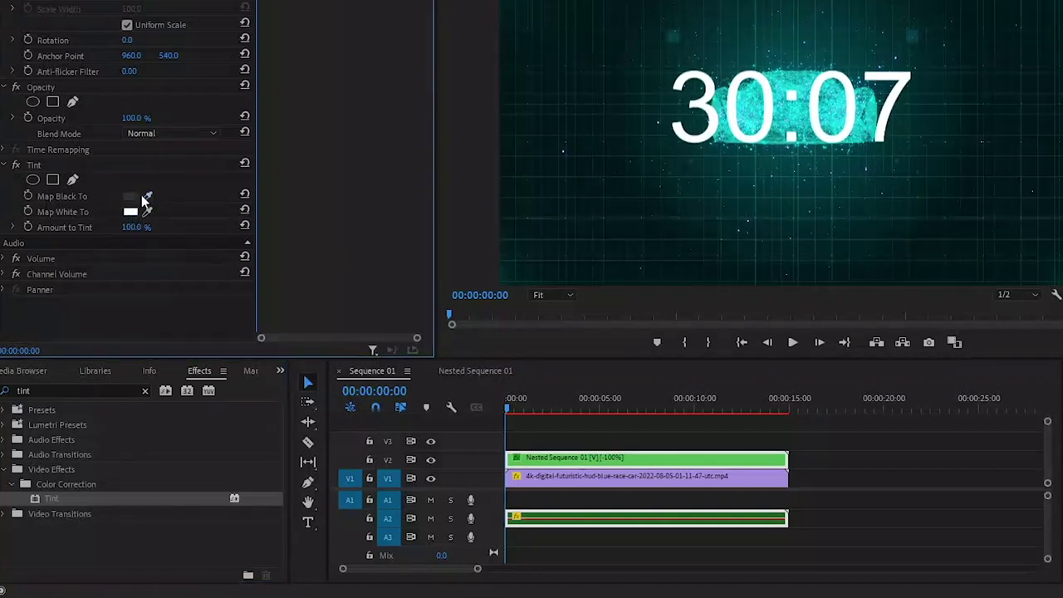
click(145, 213)
click(146, 212)
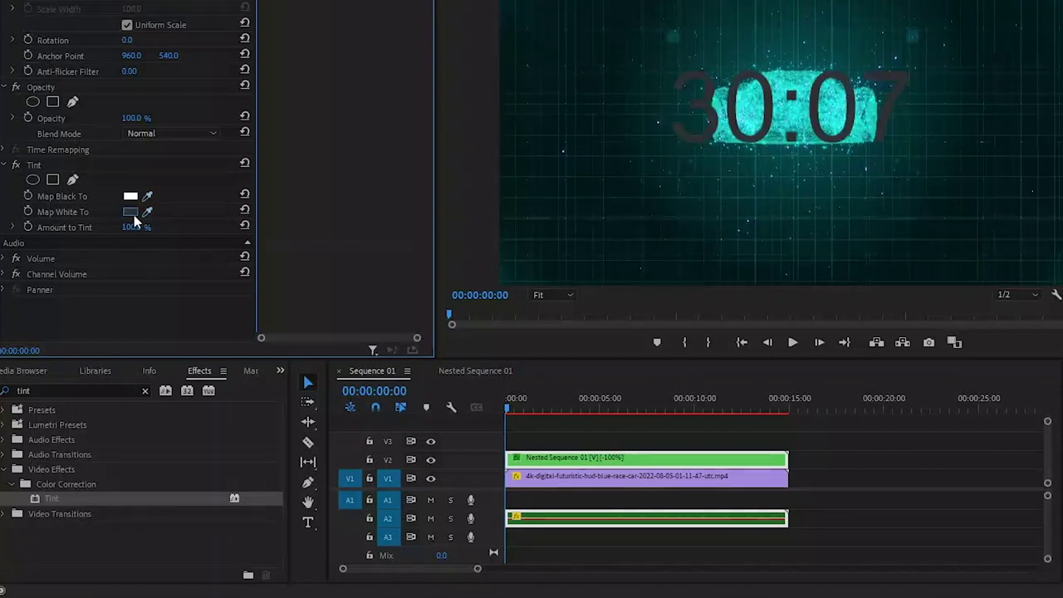
click(131, 211)
drag(600, 280, 679, 260)
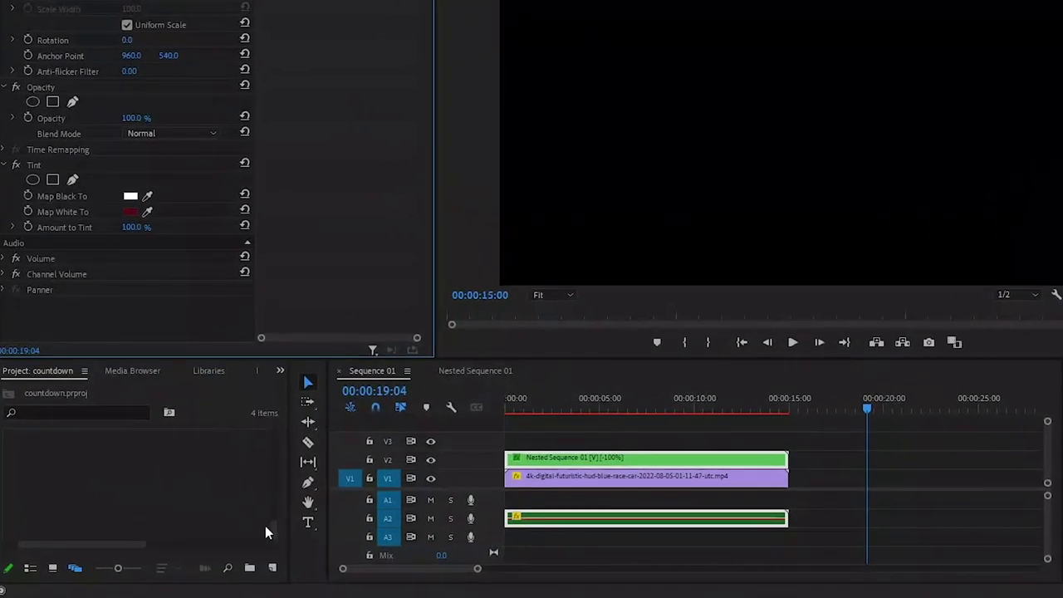
- Create a 1920x1080 Color Matte in light cyan 87D8E2
click(230, 581)
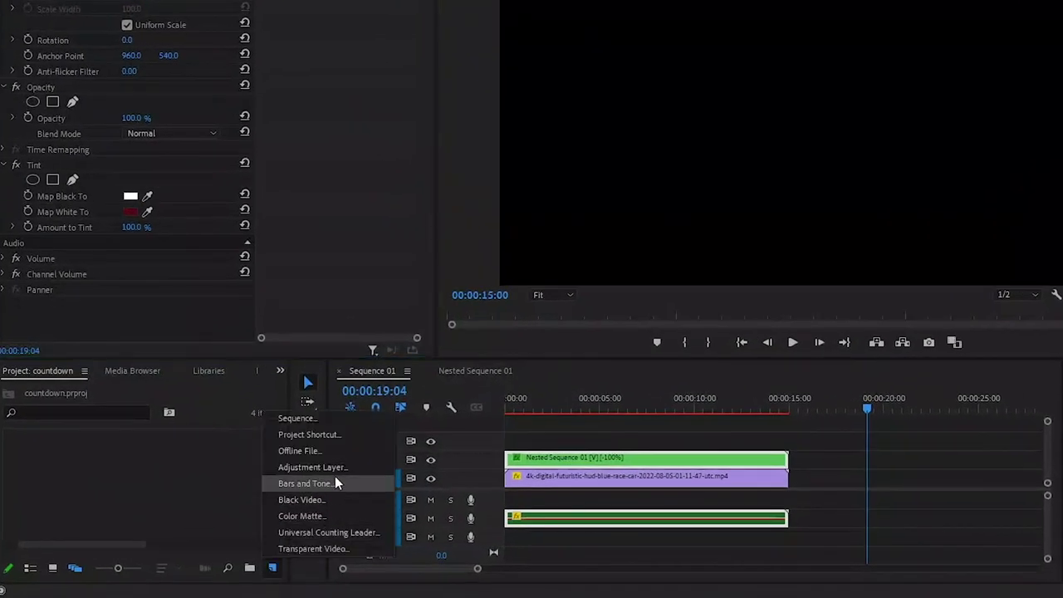
click(320, 514)
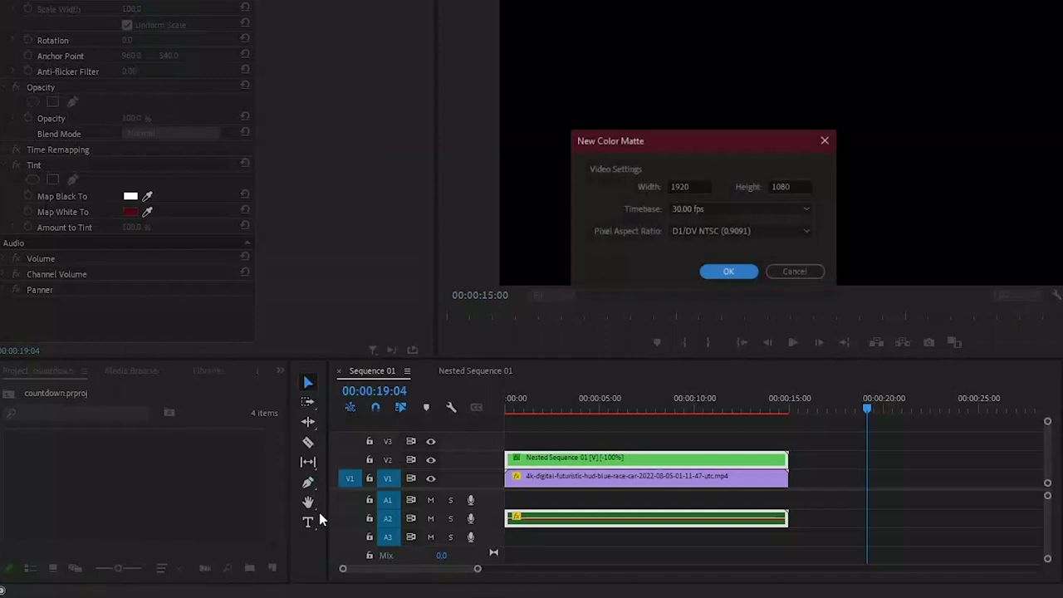
click(727, 271)
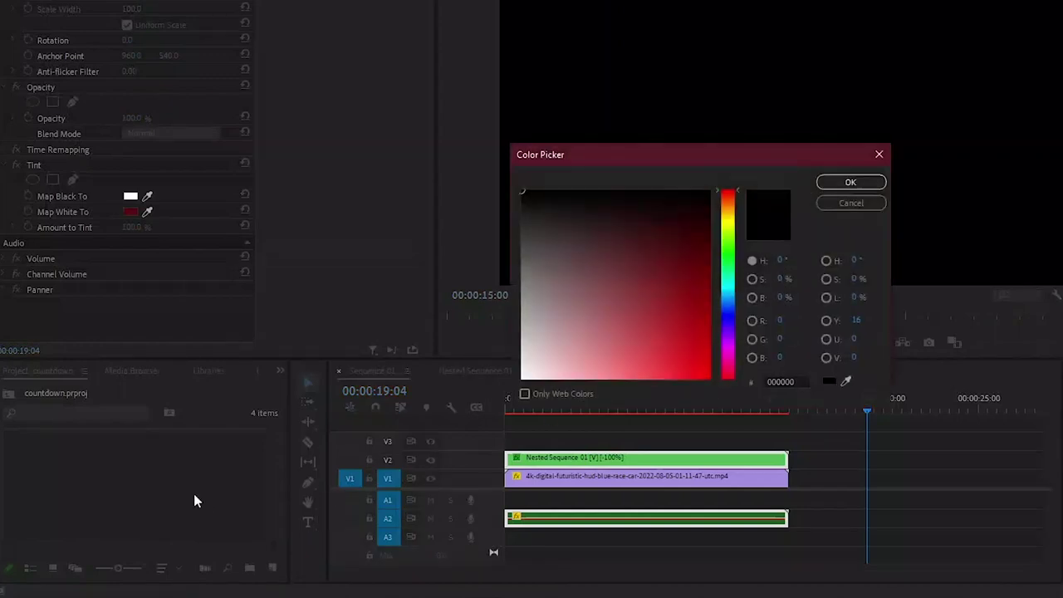
click(727, 288)
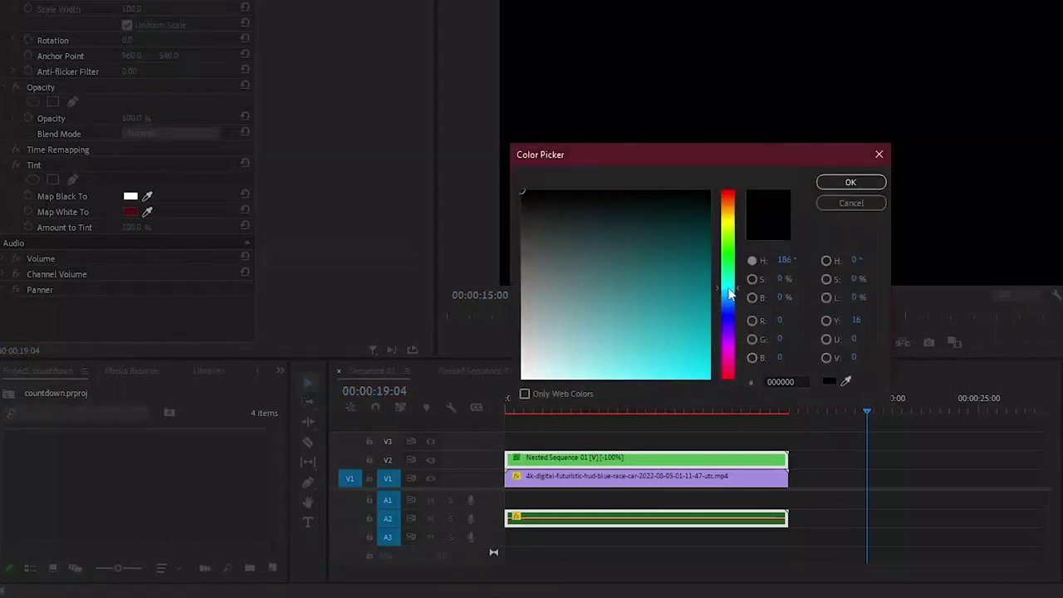
click(600, 355)
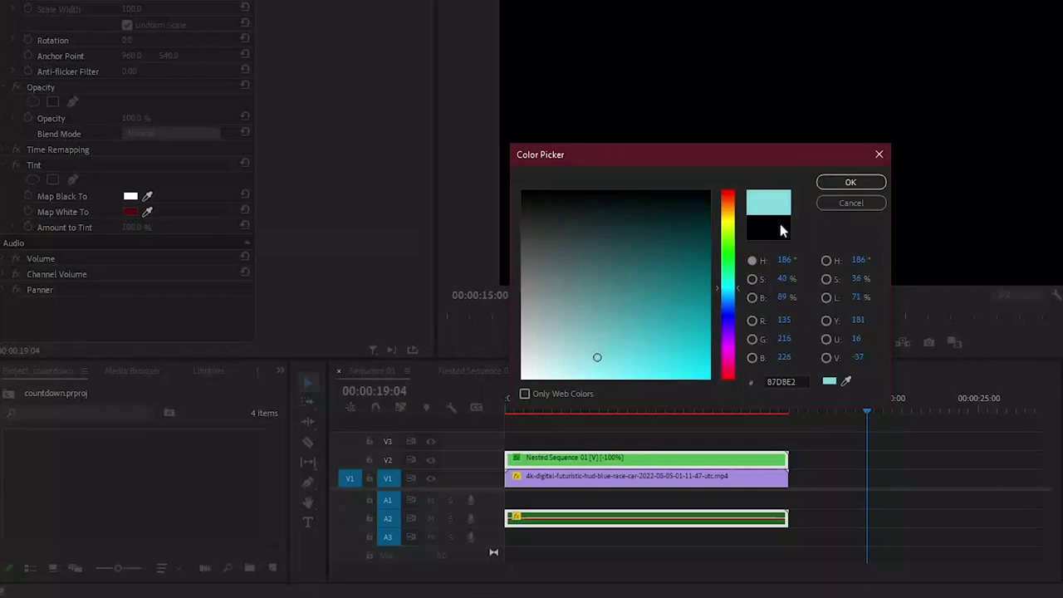
click(850, 182)
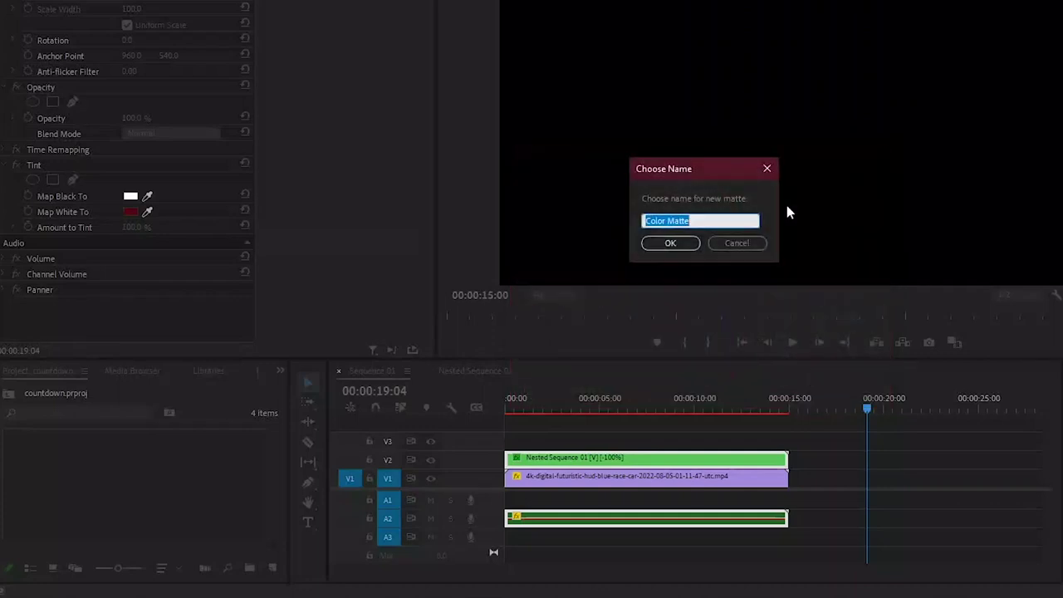
- Keep the name Color Matte and place it on V2 at 00:00:19, lengthened about two seconds
click(670, 242)
drag(76, 484, 863, 462)
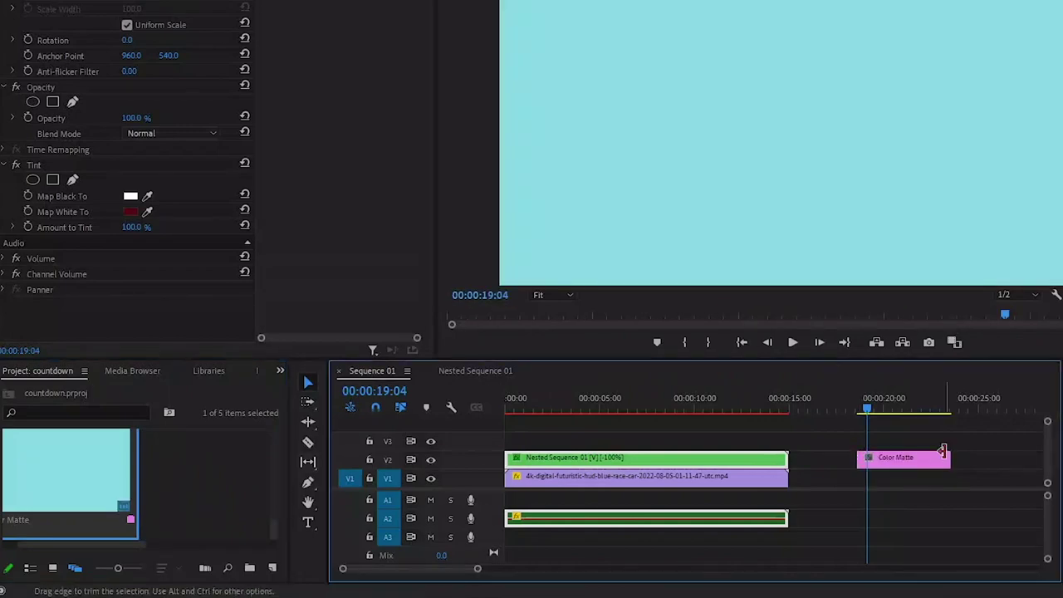
drag(951, 459, 1001, 460)
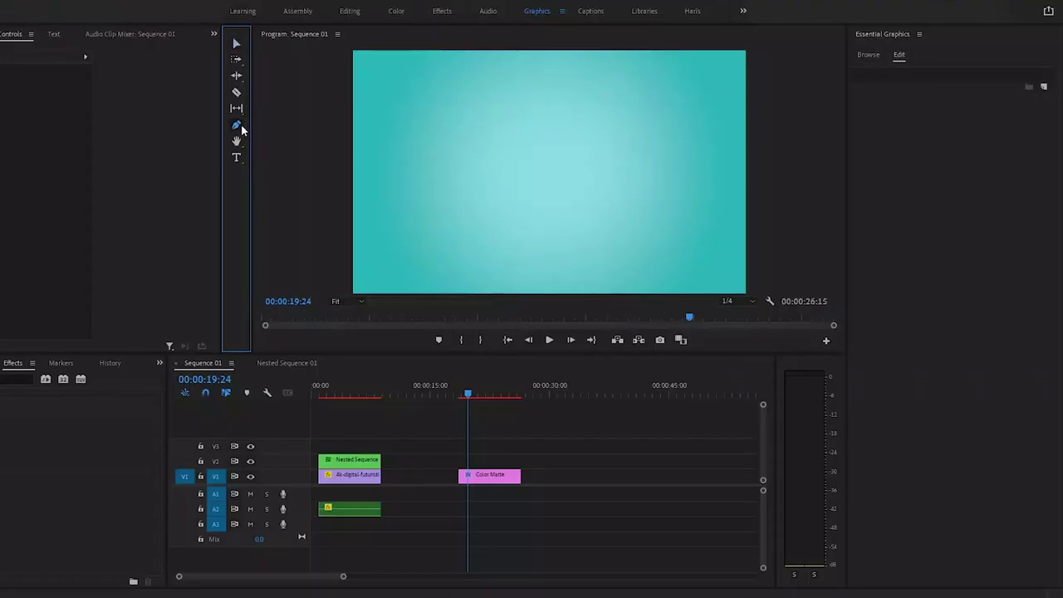
- Draw a large grey circle in the centre of the frame with the Ellipse tool
click(237, 124)
click(269, 151)
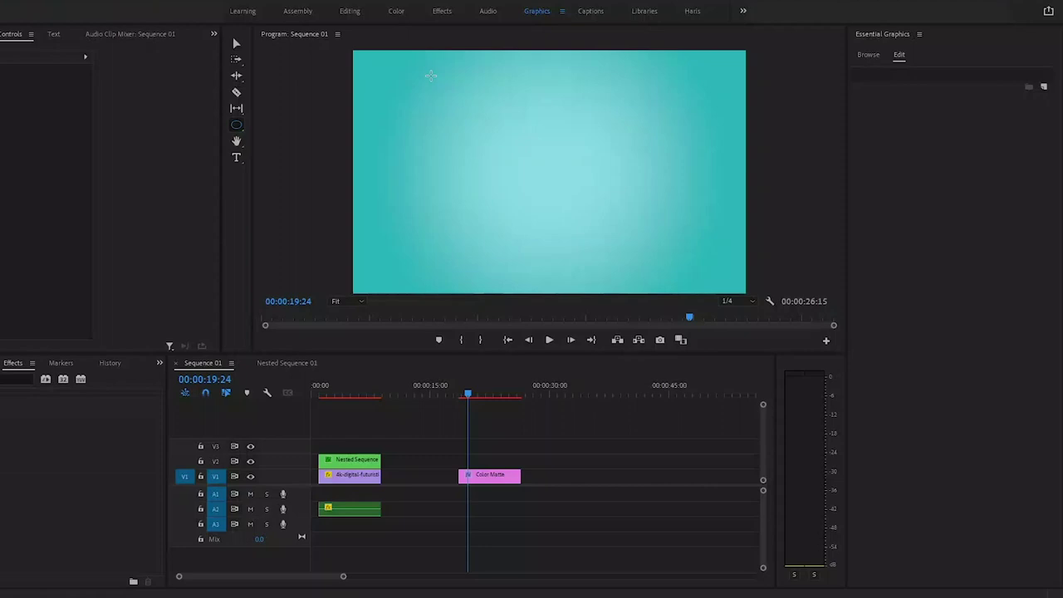
drag(431, 75, 454, 104)
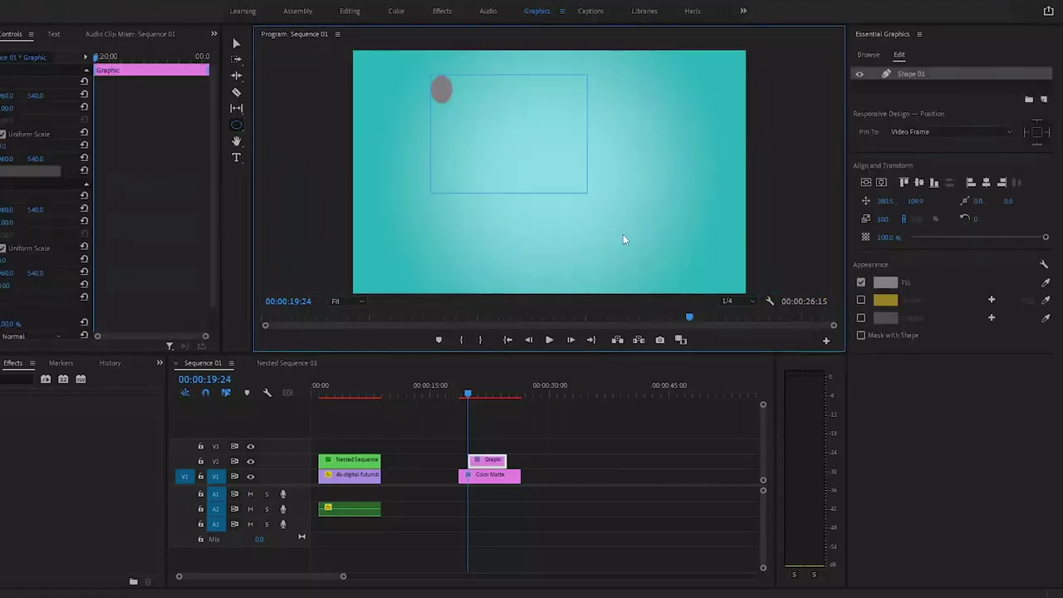
drag(623, 239, 632, 253)
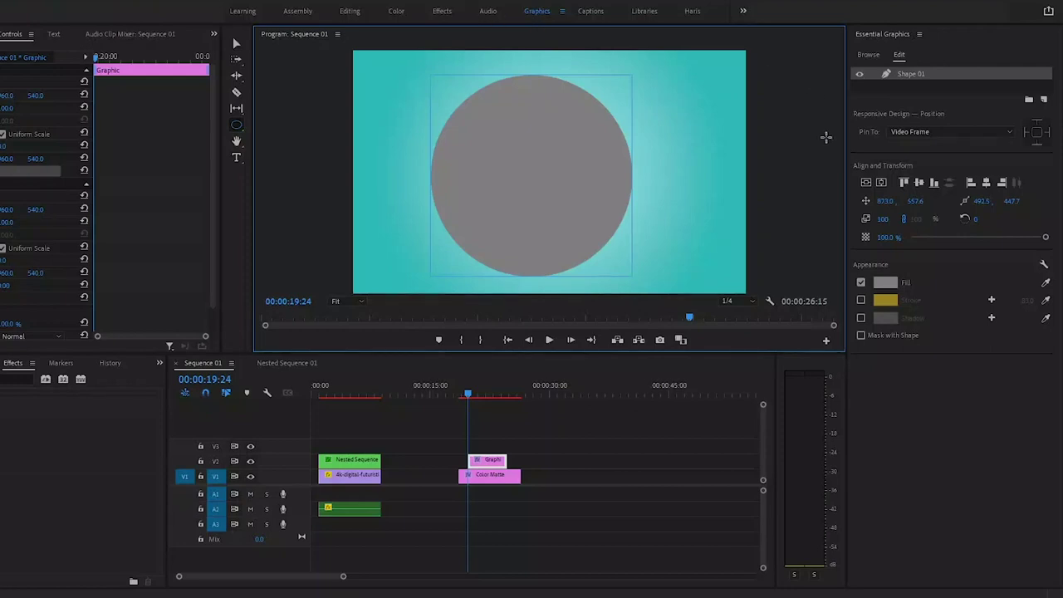
- Centre the circle vertically and horizontally, enable its gold stroke and turn off the fill
click(882, 183)
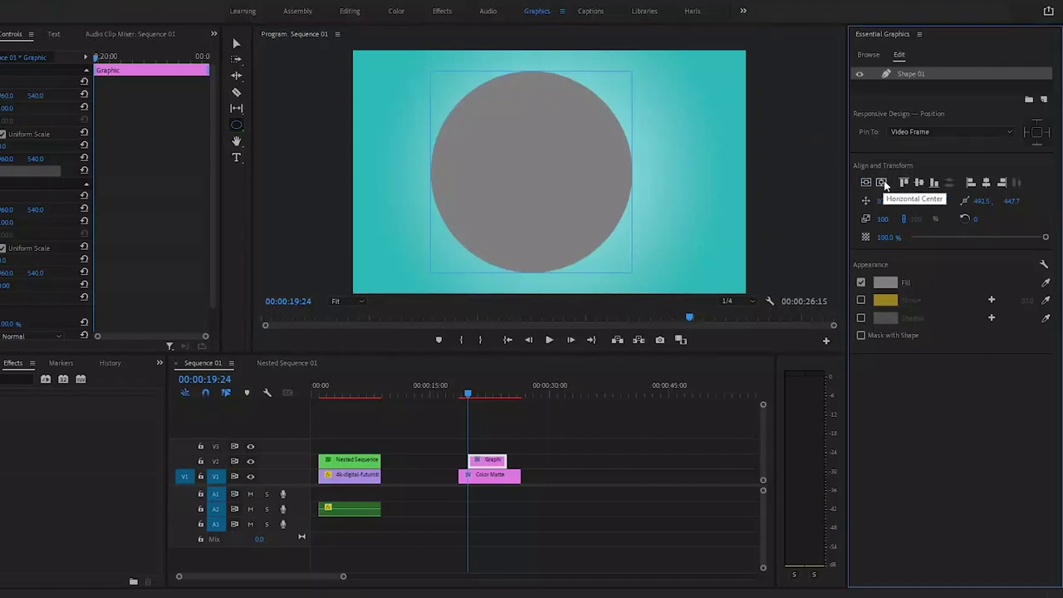
click(882, 183)
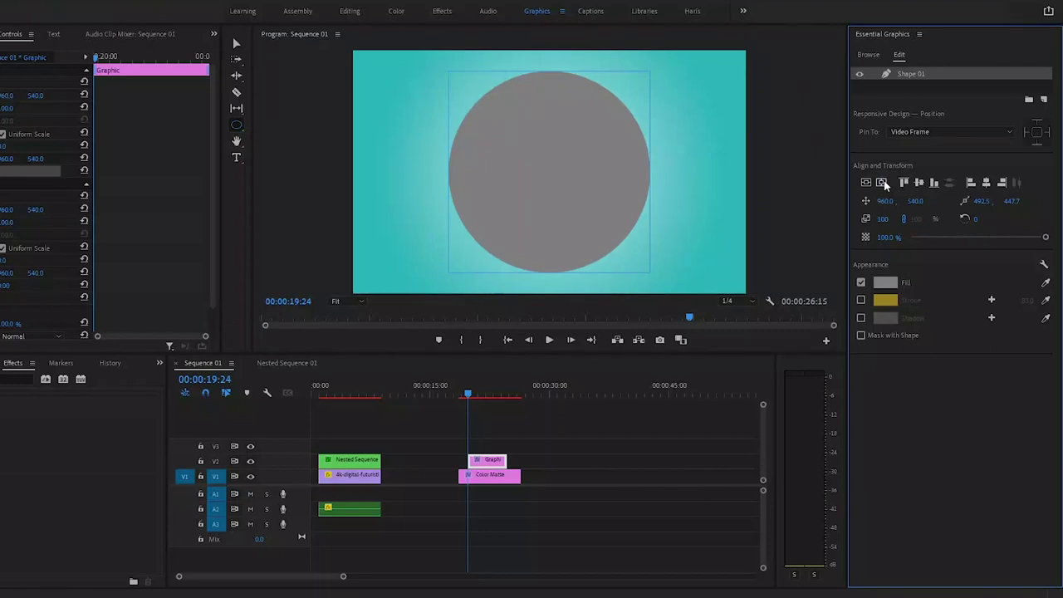
click(860, 300)
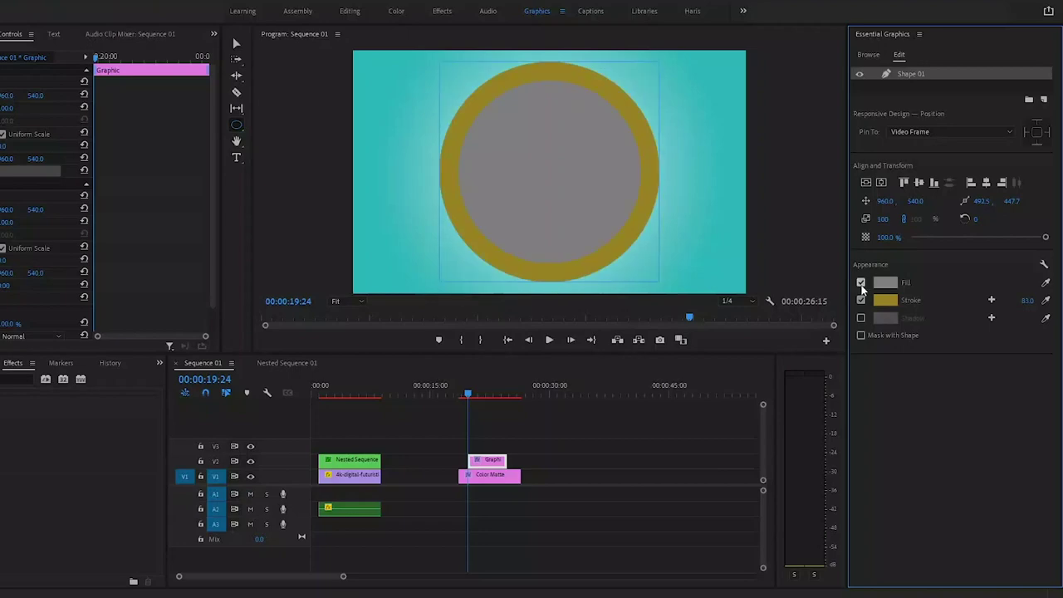
click(861, 284)
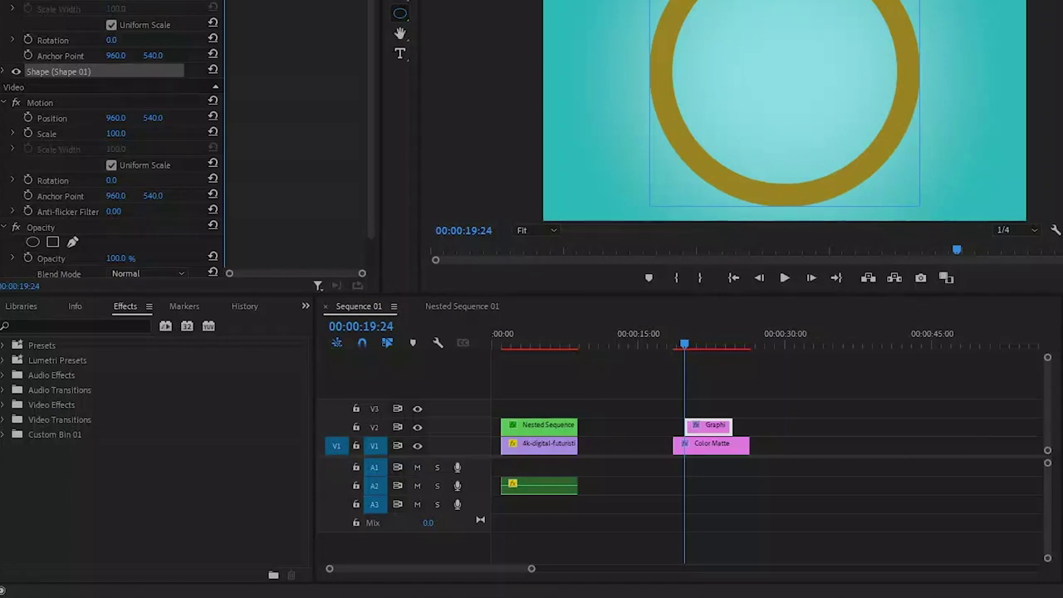
- Duplicate the ring, rename the copy Shape 02, and set its stroke to white FFFFFF
key(ctrl+v)
click(58, 87)
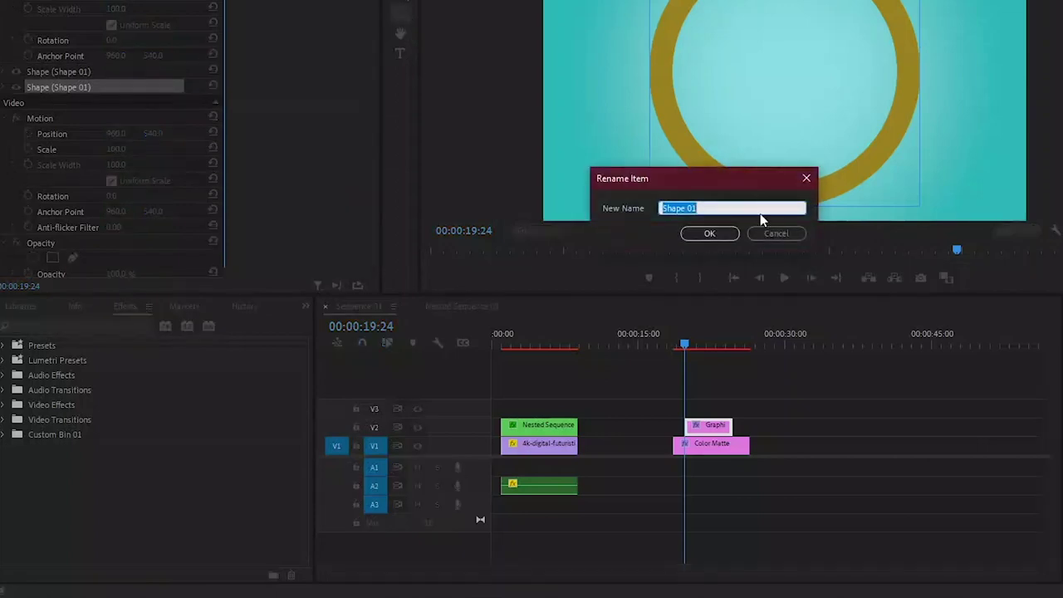
click(741, 209)
key(BackSpace)
text(2)
key(Return)
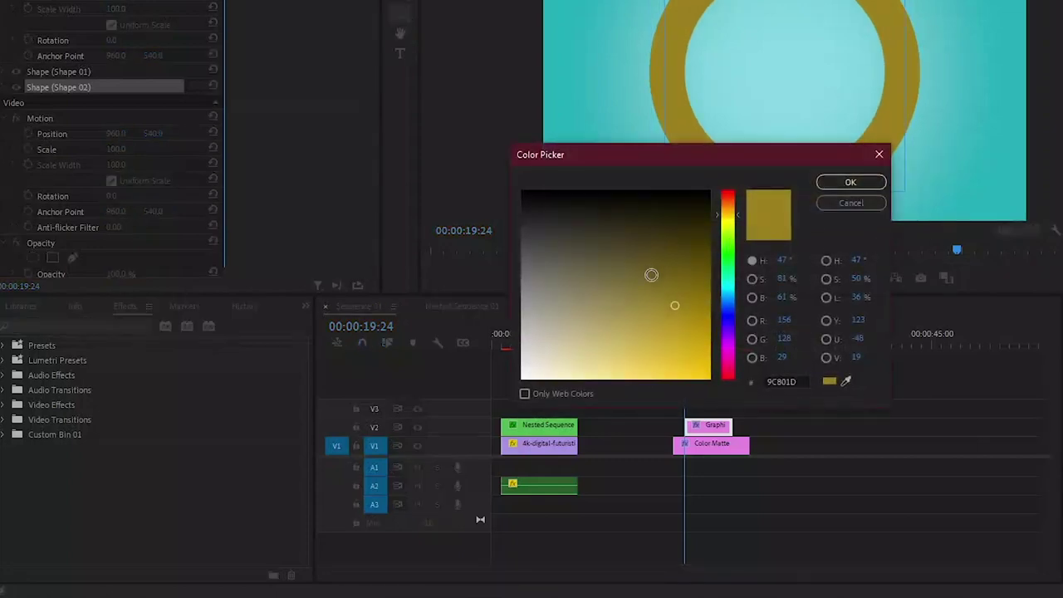
click(592, 339)
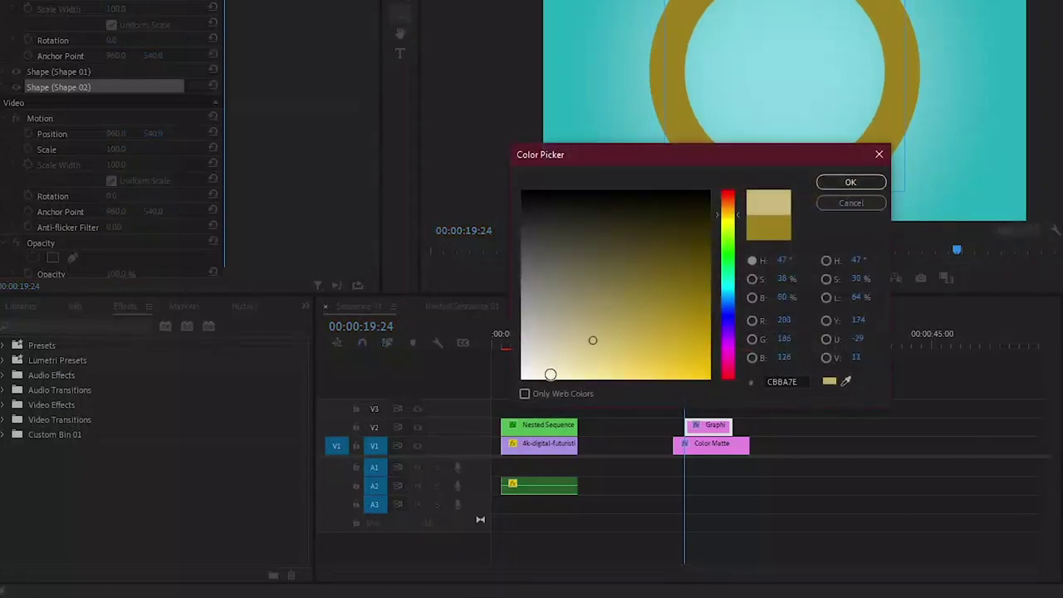
click(850, 182)
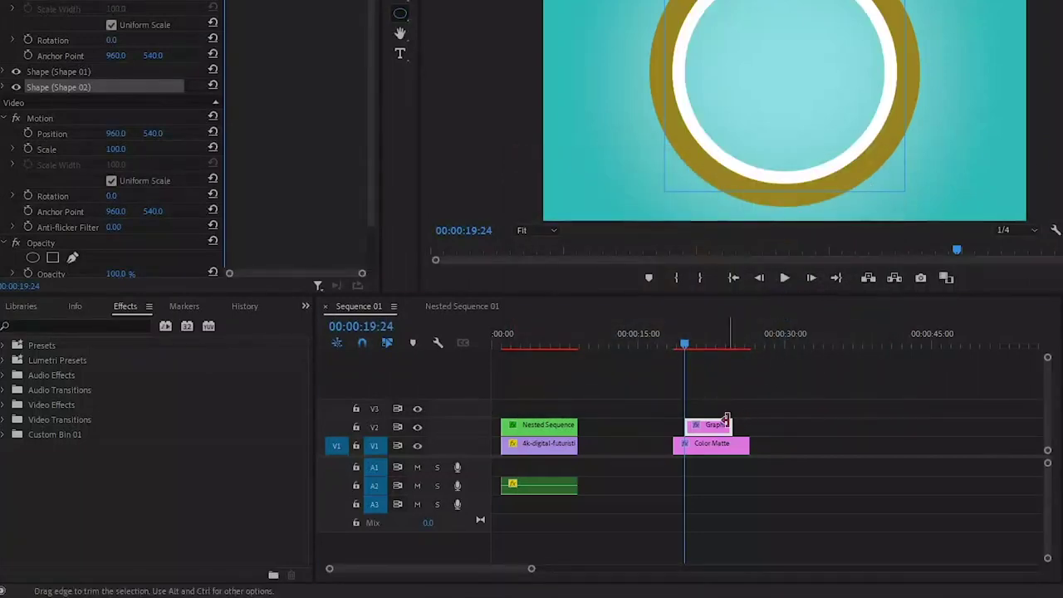
- Extend both ends of the Graphic clip to match the Color Matte, then apply Radial Wipe
drag(726, 419, 748, 424)
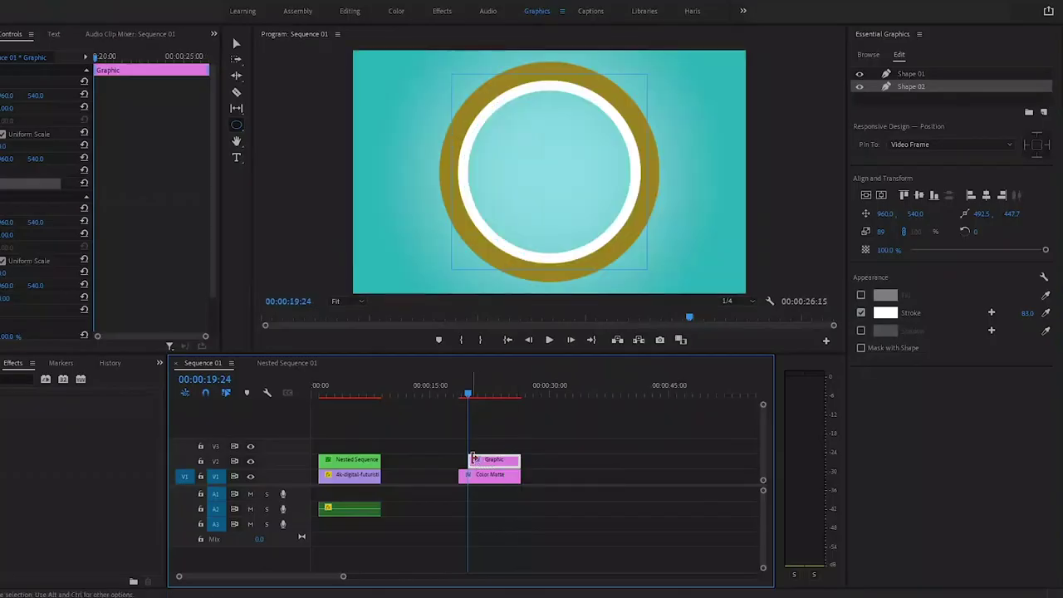
drag(472, 459, 462, 460)
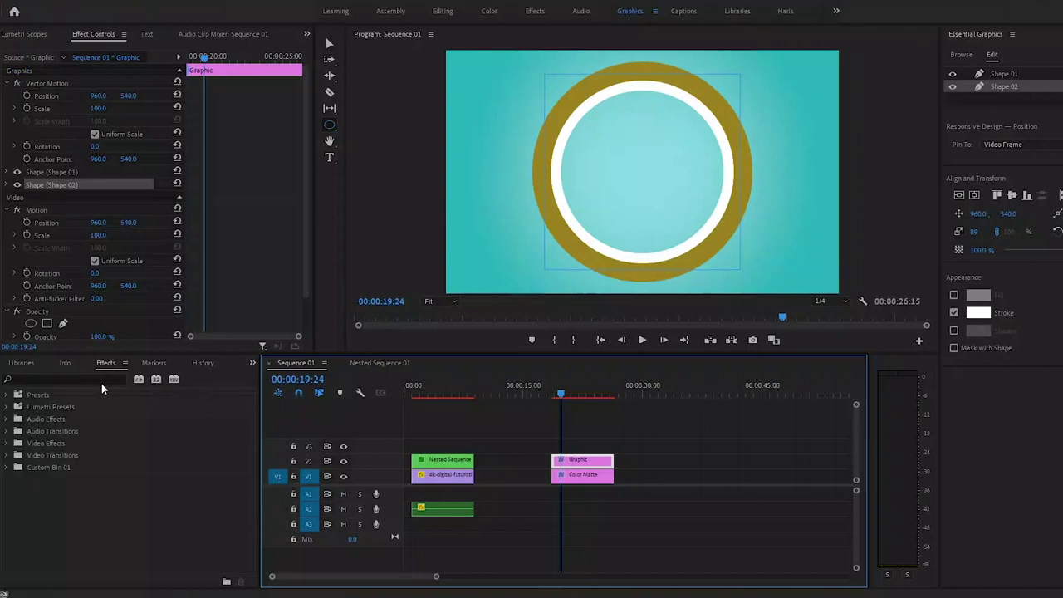
click(101, 382)
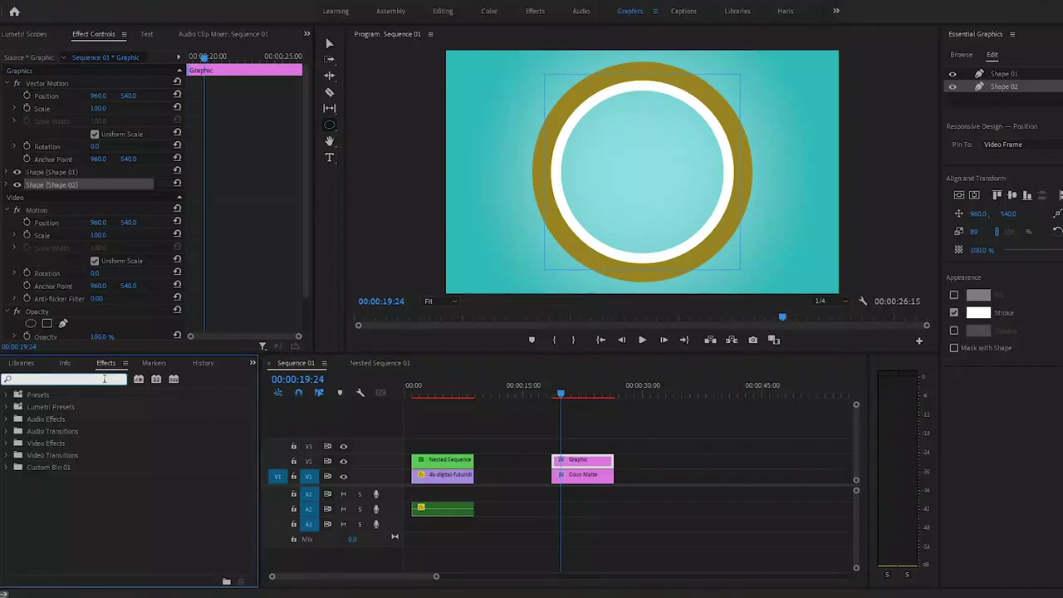
text(ra)
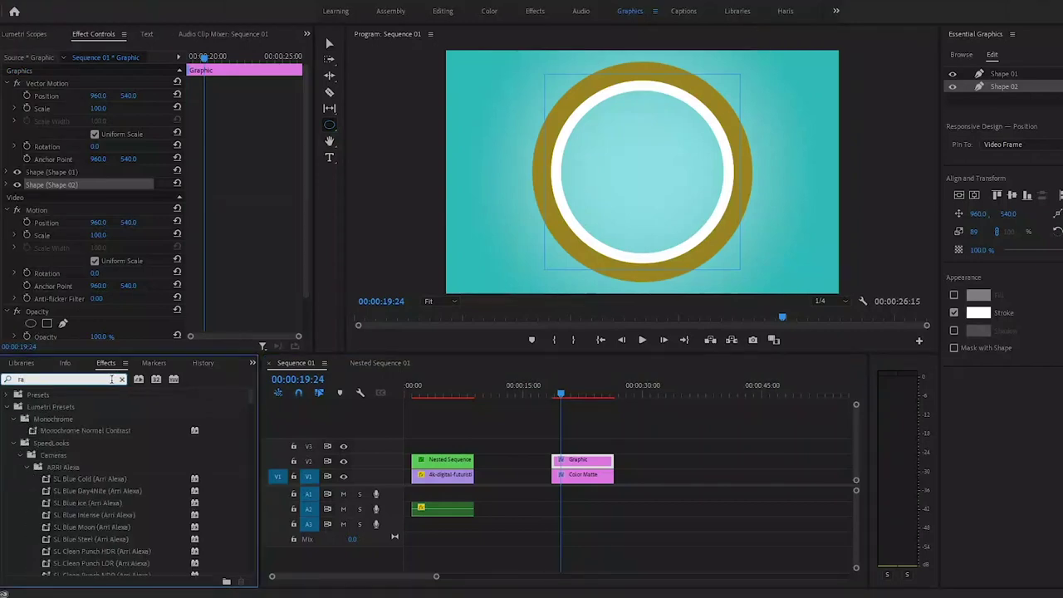
text(di)
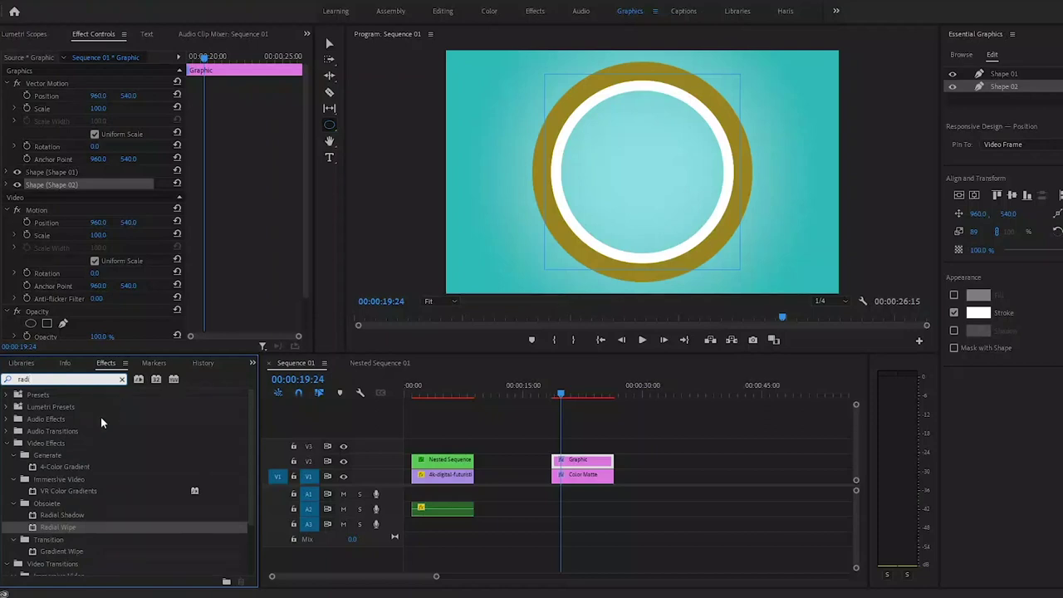
drag(45, 530, 571, 467)
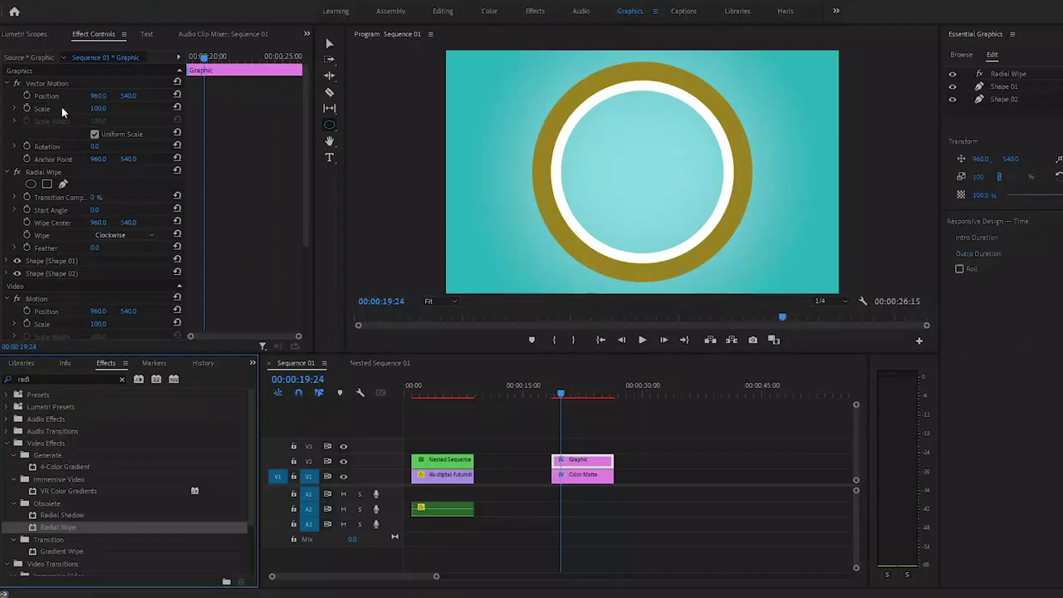
- Keyframe the Radial Wipe Transition Completion from 53% up to 100% so the ring disappears
click(33, 202)
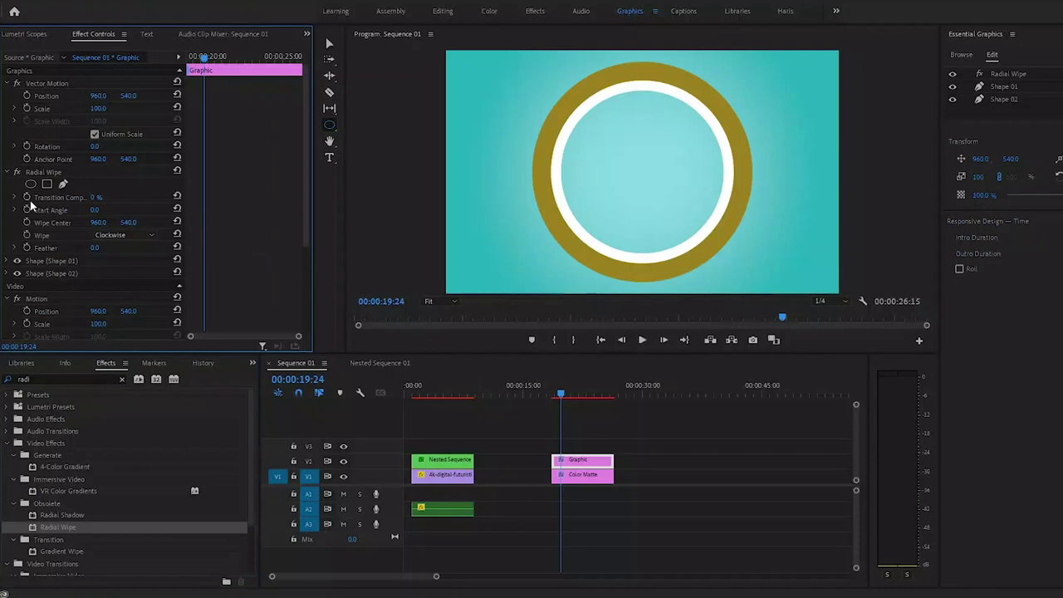
click(27, 198)
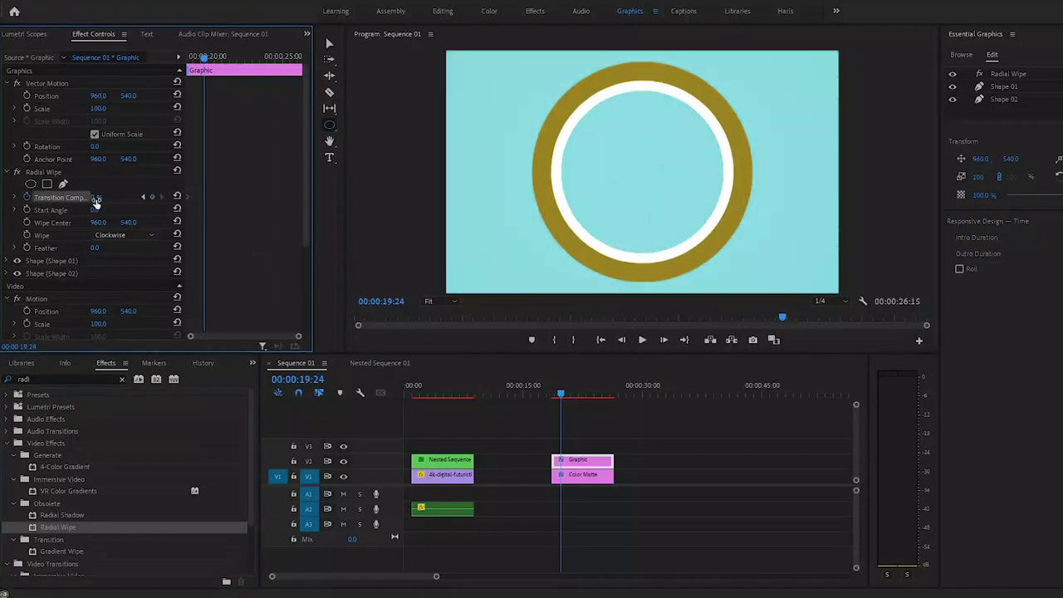
click(97, 198)
text(53)
key(Return)
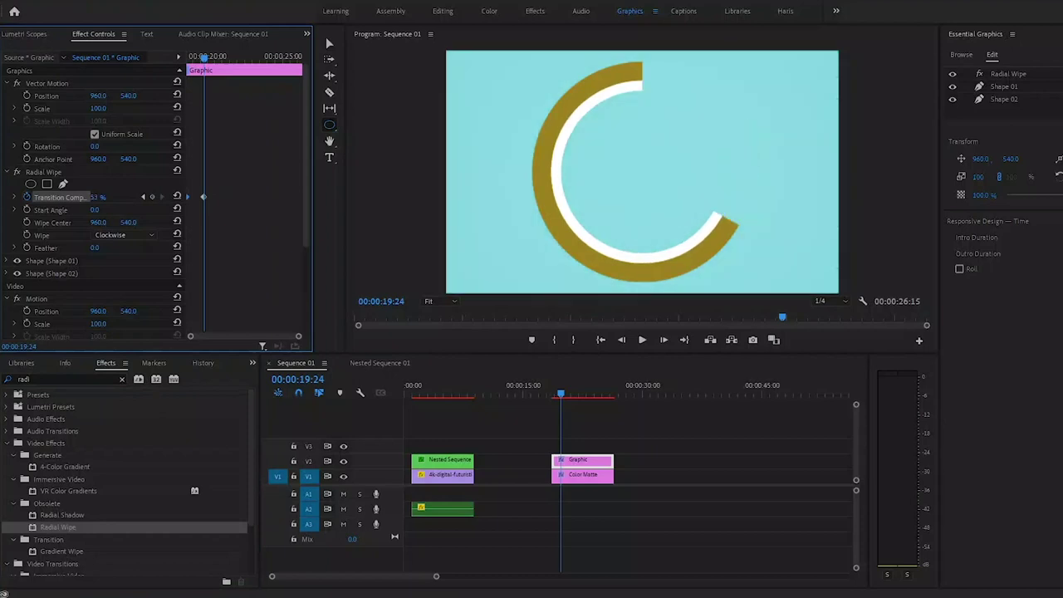
drag(96, 198, 154, 198)
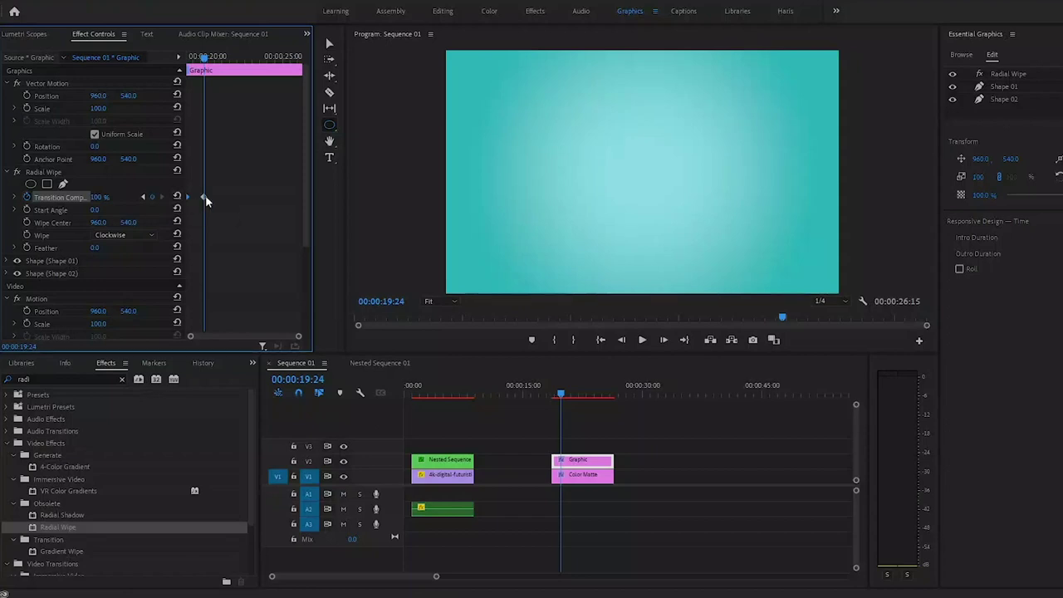
- Move the end keyframe later, then apply Ease In to the end keyframe and Ease Out to the start
drag(205, 196, 300, 201)
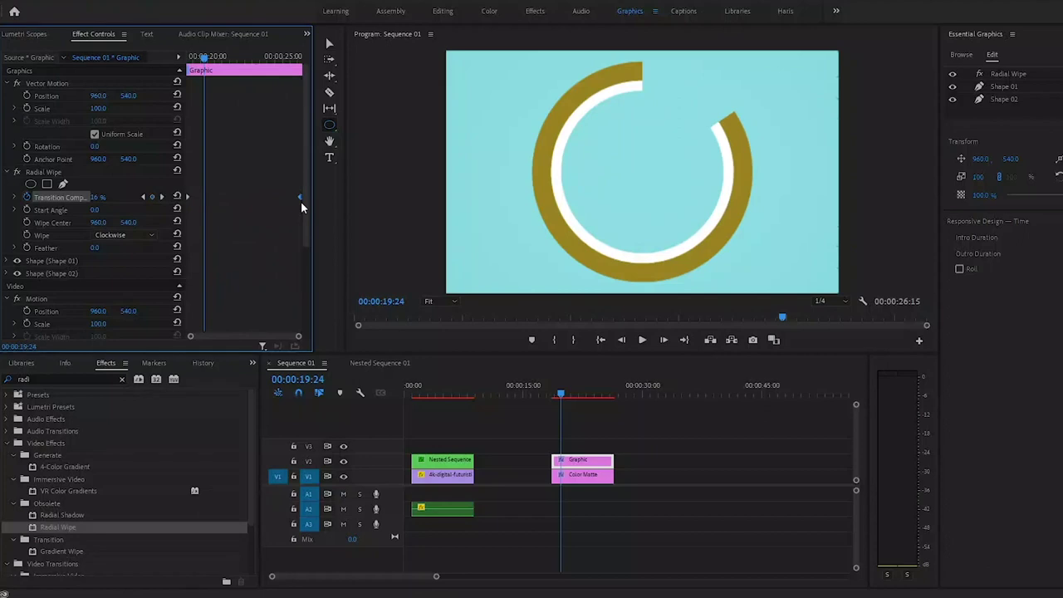
right_click(301, 199)
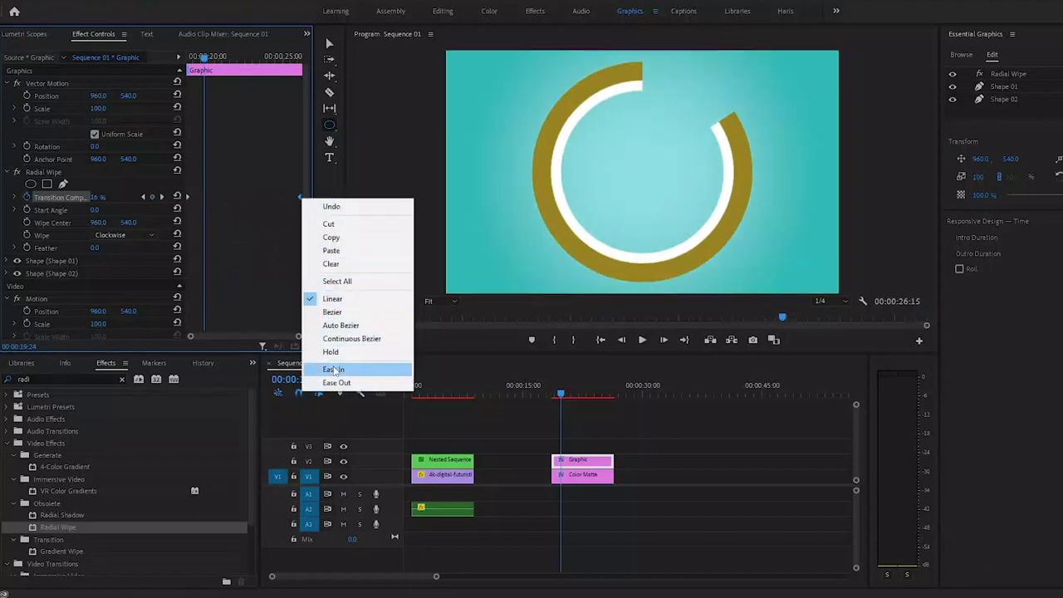
click(334, 368)
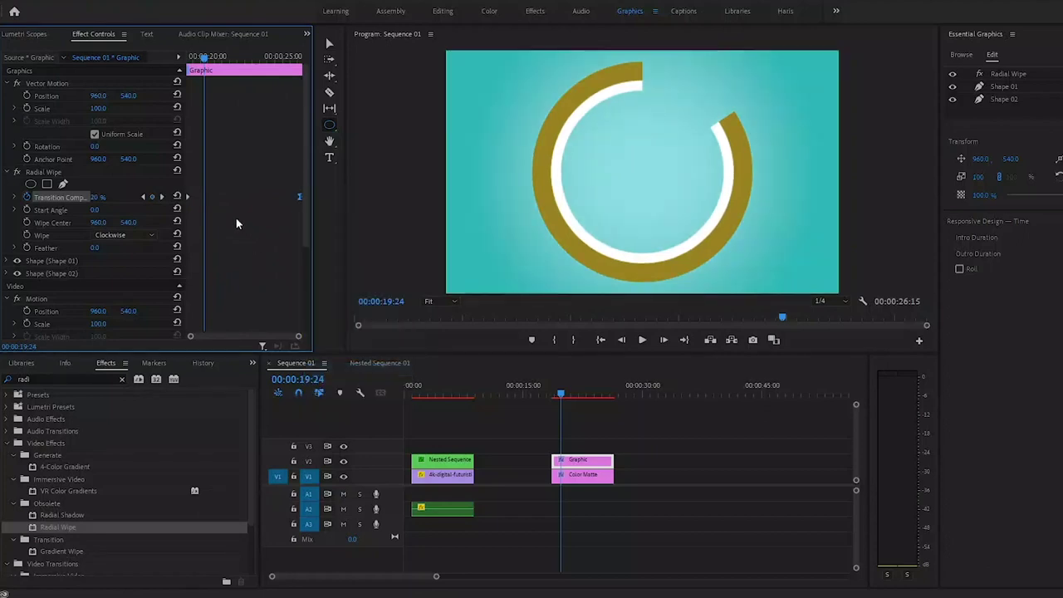
right_click(187, 200)
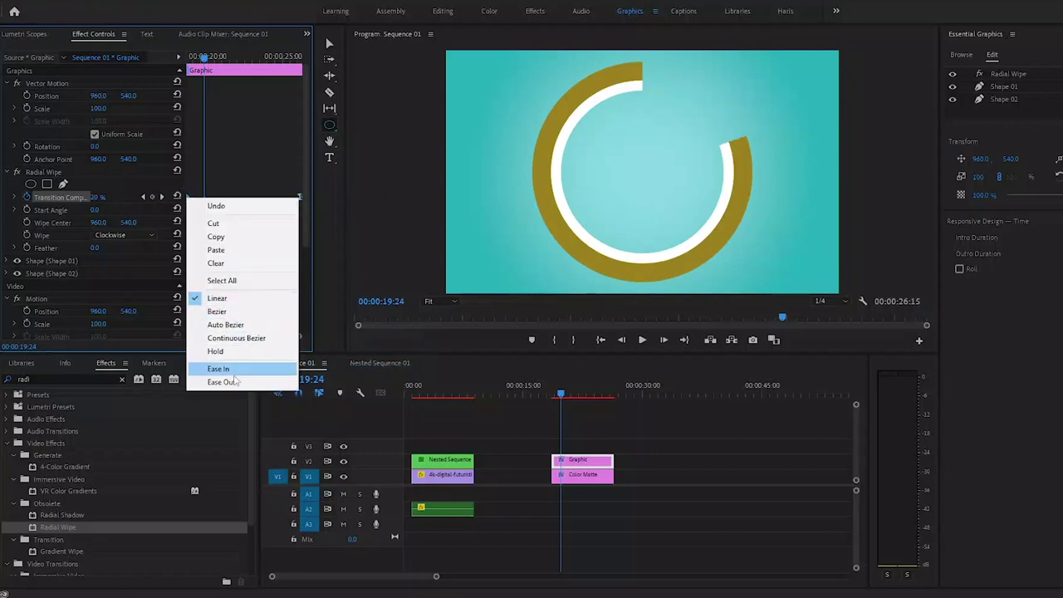
click(235, 382)
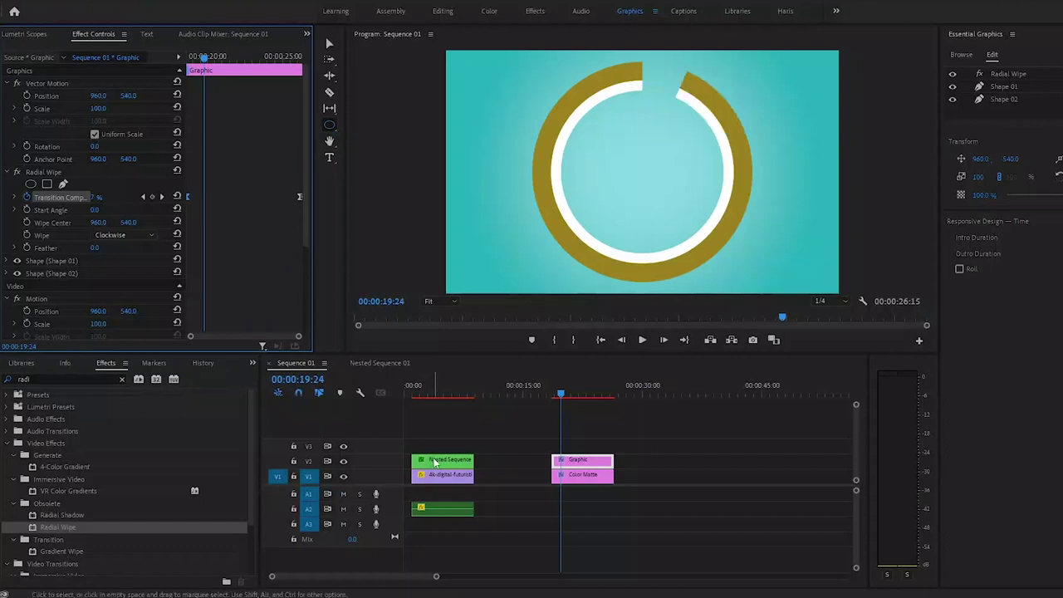
- Stack the Nested Sequence countdown on V3 above the ring graphic and preview 30:06 inside the ring
drag(436, 463, 576, 446)
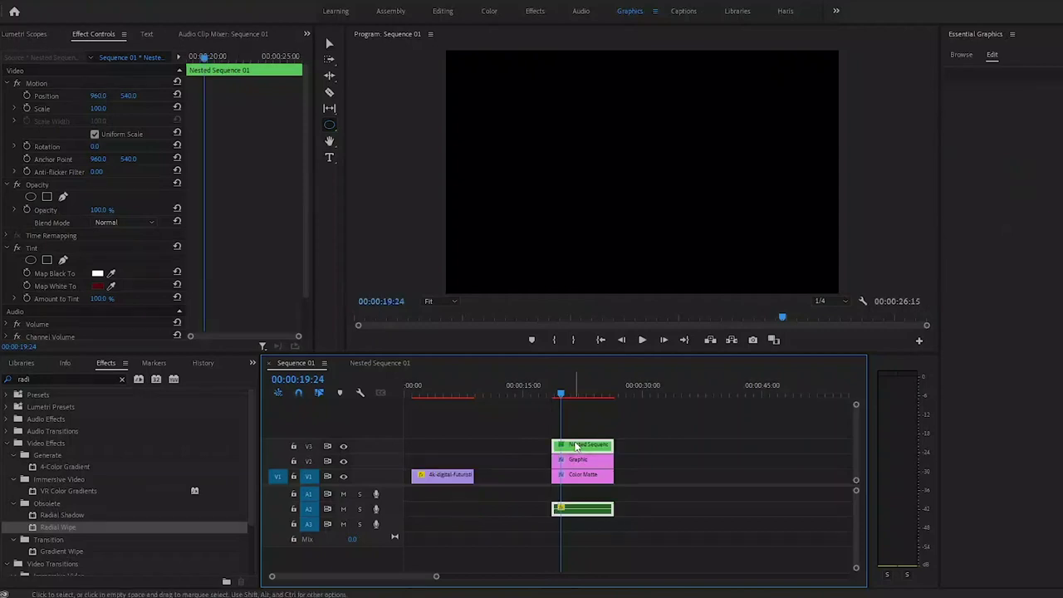
click(560, 395)
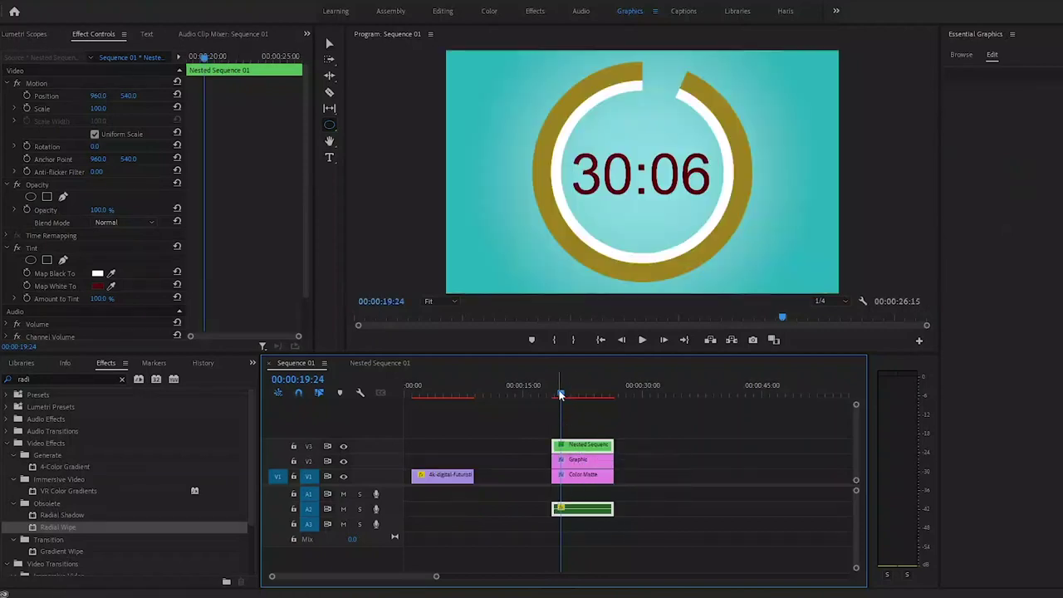